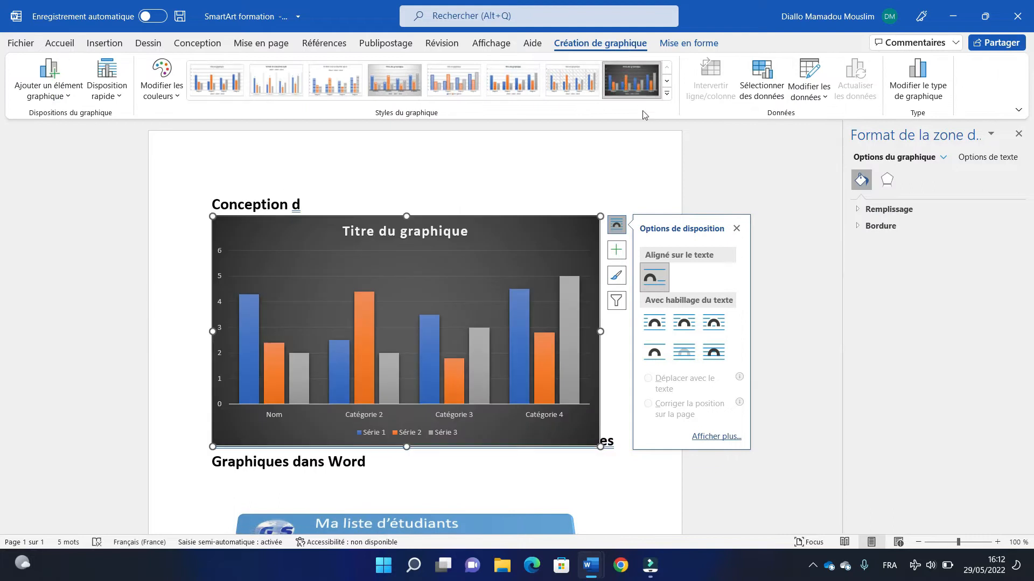
- Apply the quick layout with a data table to the column chart and recolour it with the blue monochrome palette
{"action": "left_click", "coordinate": [107, 80]}
{"action": "left_click", "coordinate": [144, 165]}
{"action": "left_click", "coordinate": [162, 82]}
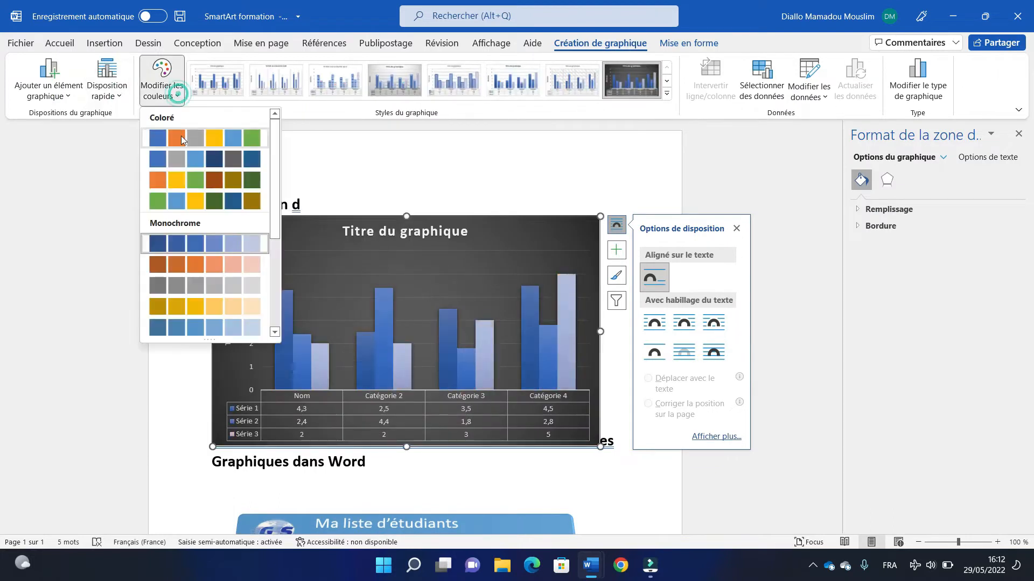
{"action": "left_click", "coordinate": [180, 96]}
{"action": "left_click", "coordinate": [689, 44]}
{"action": "left_click", "coordinate": [420, 80]}
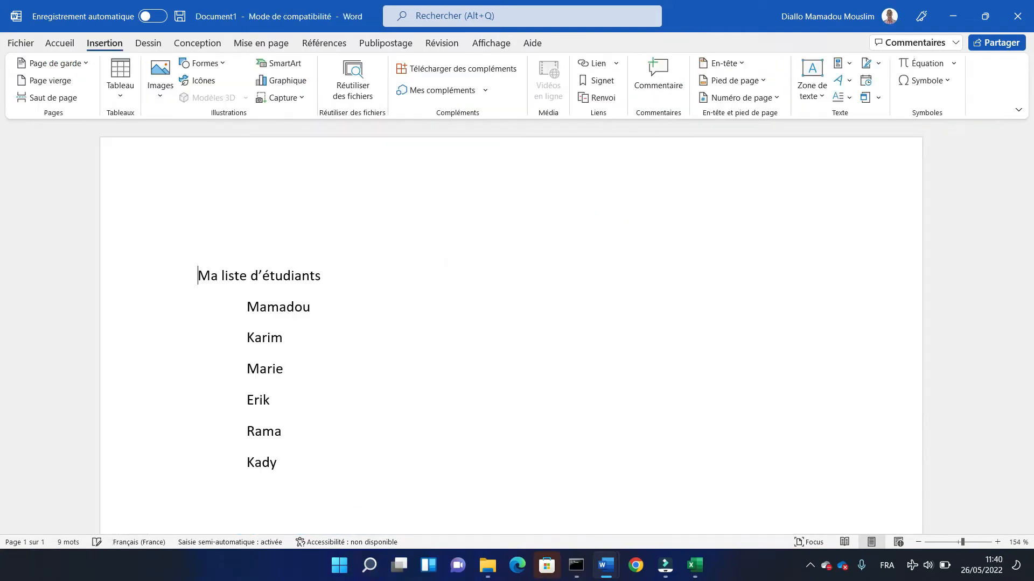
- Add the heading "SmartArt" on its own line above the student list and make it bold
{"action": "type", "text": "Sm"}
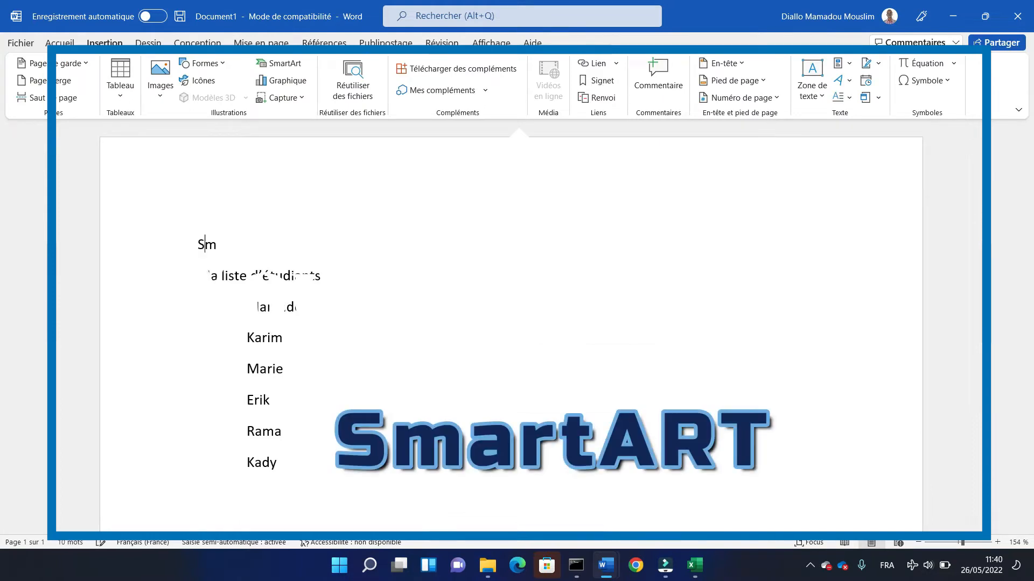
{"action": "type", "text": "art"}
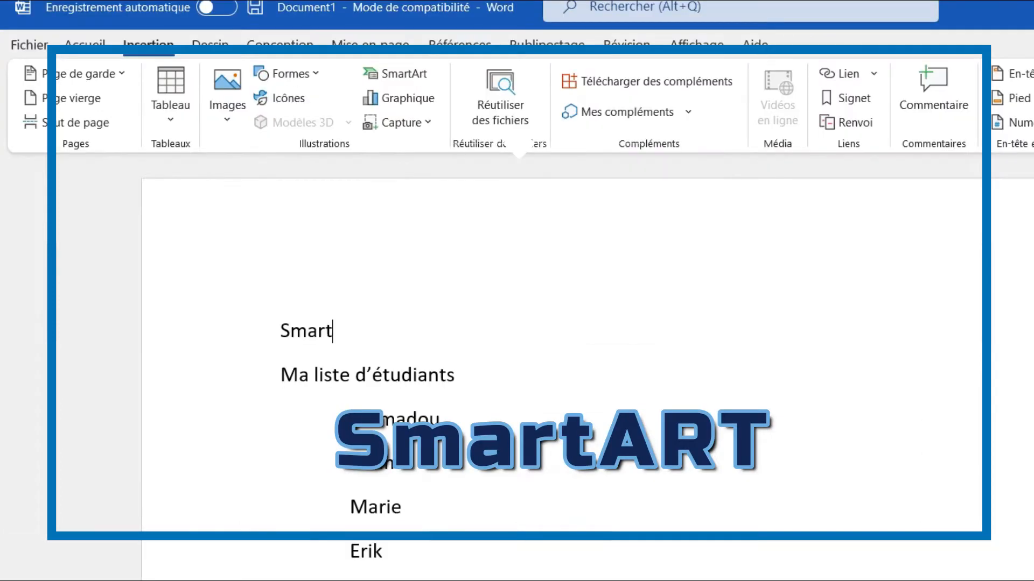
{"action": "type", "text": "Art"}
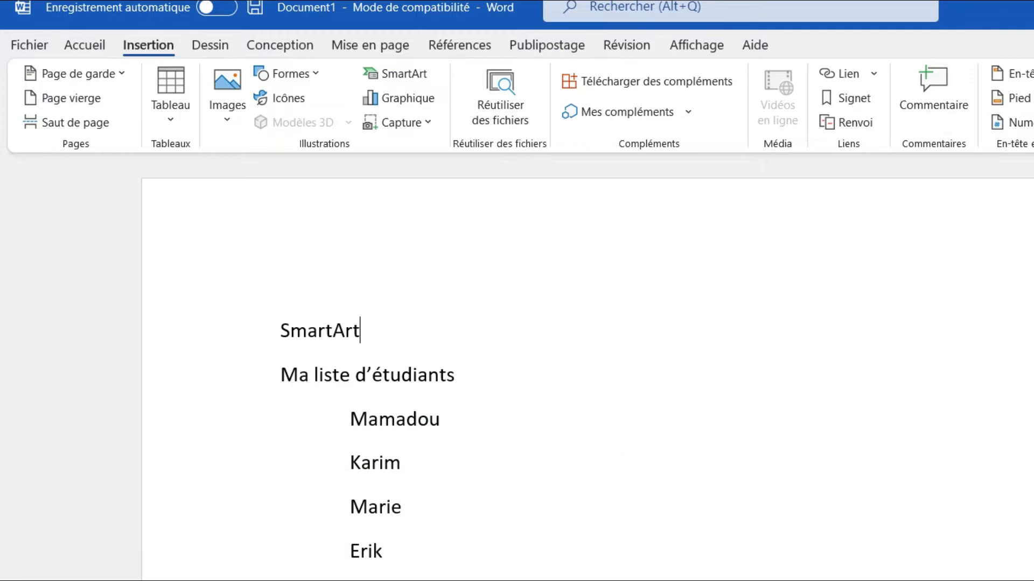
{"action": "double_click", "coordinate": [308, 329]}
{"action": "left_click", "coordinate": [321, 297]}
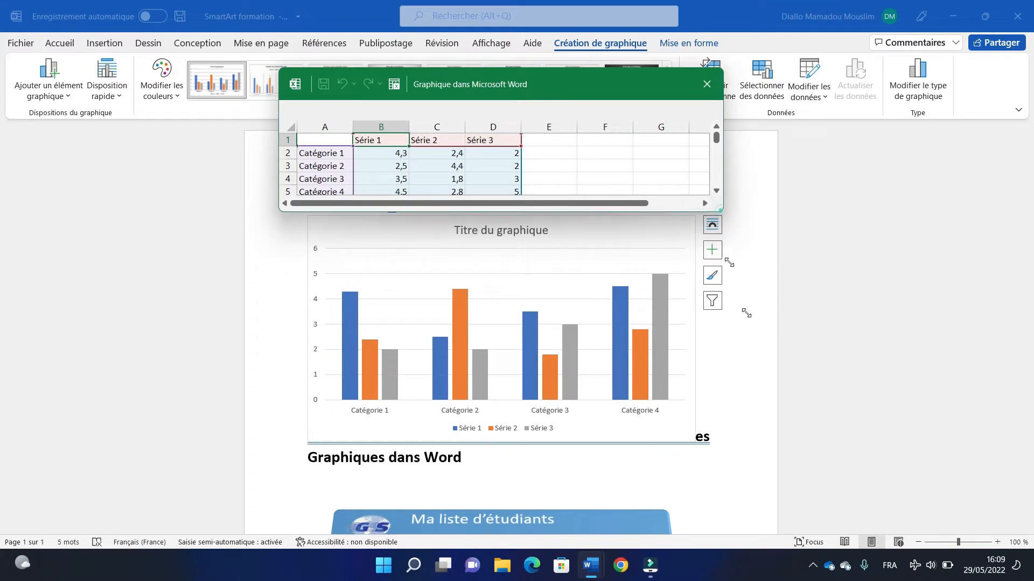
{"action": "left_click_drag", "start_coordinate": [720, 230], "coordinate": [756, 344]}
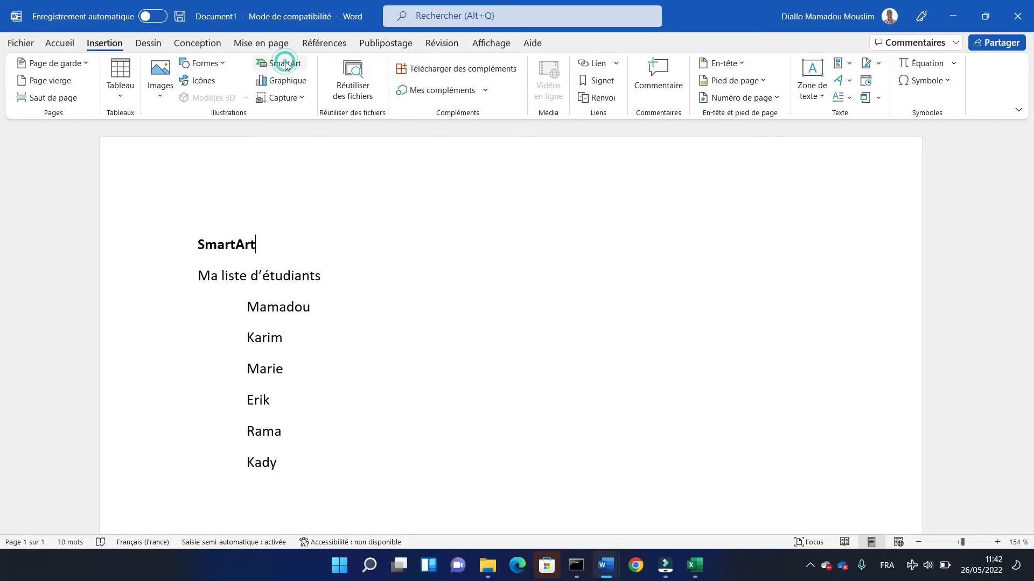
- Examine the Liste category of SmartArt graphics and close the chooser without inserting one
{"action": "left_click", "coordinate": [394, 89]}
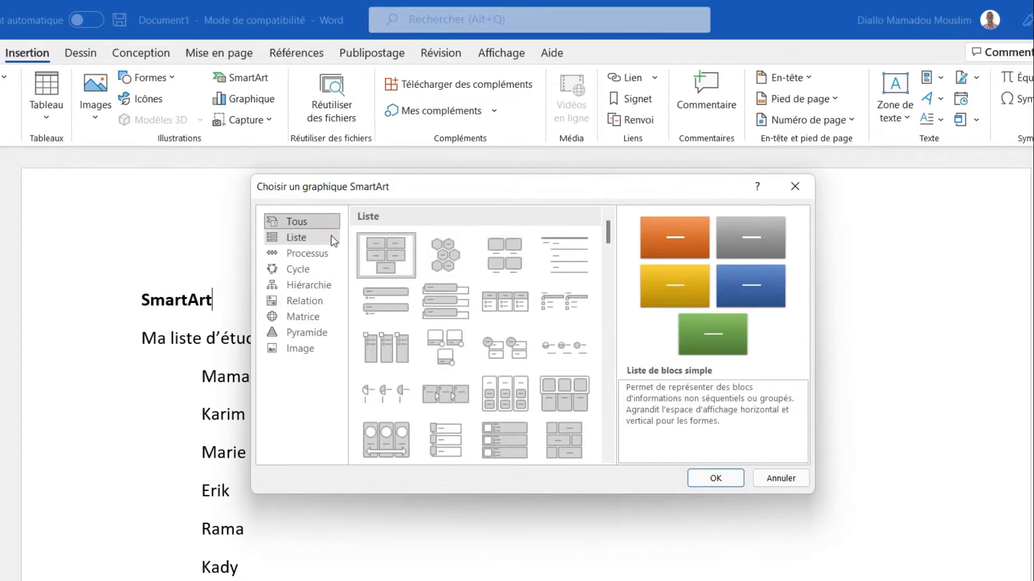
{"action": "left_click", "coordinate": [331, 237]}
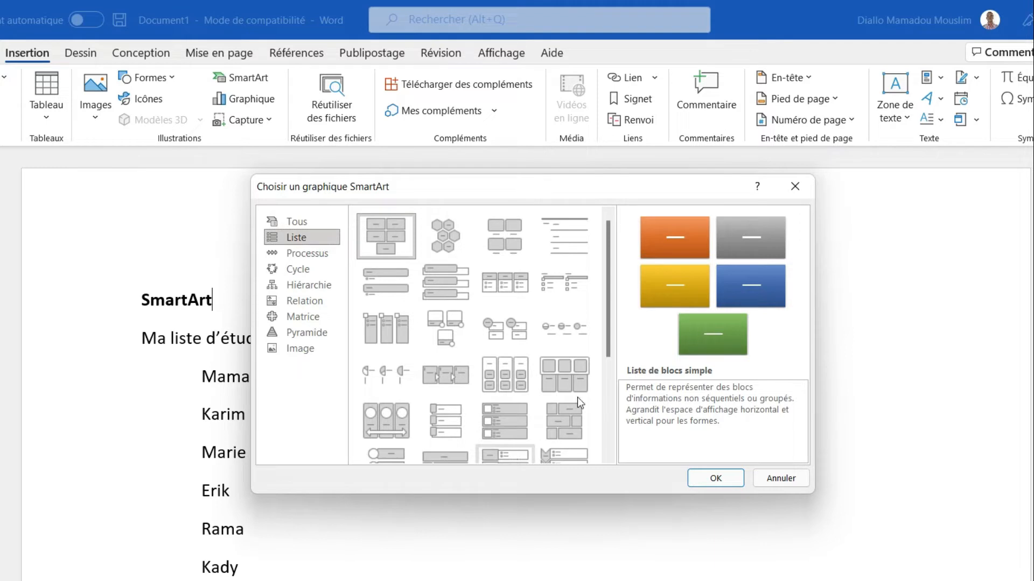
{"action": "left_click_drag", "start_coordinate": [609, 349], "coordinate": [621, 284]}
{"action": "left_click", "coordinate": [791, 479]}
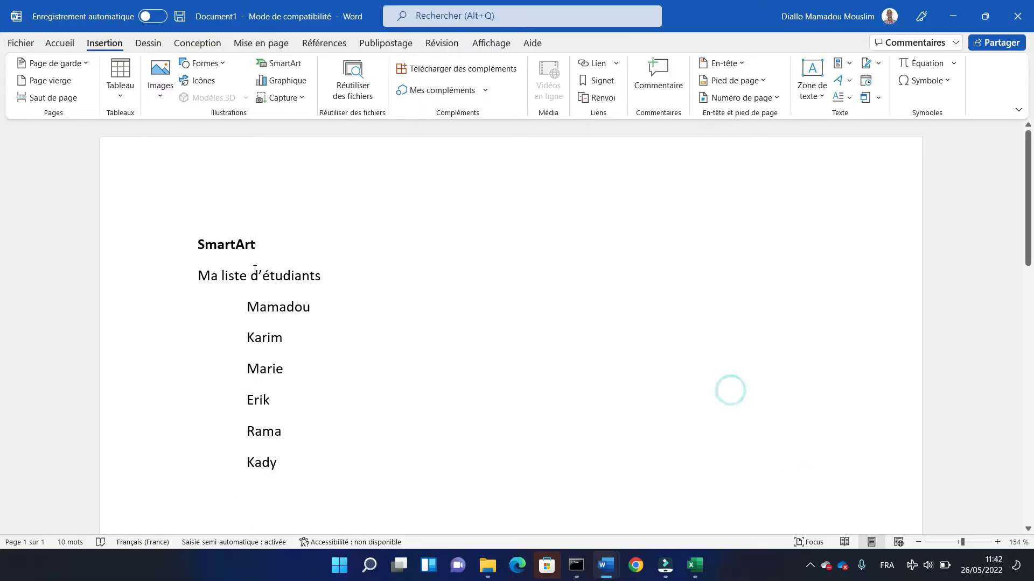
- Try to turn the six student names into SmartArt by inserting a Zone de liste verticale graphic over the selected names
{"action": "left_click_drag", "start_coordinate": [248, 309], "coordinate": [267, 464]}
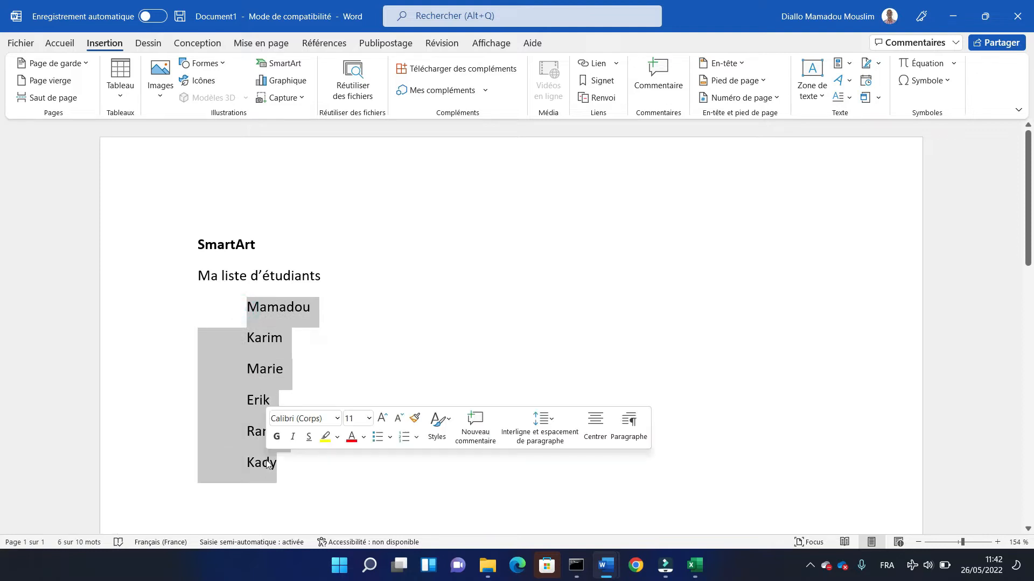
{"action": "left_click", "coordinate": [380, 277]}
{"action": "left_click_drag", "start_coordinate": [244, 304], "coordinate": [288, 456]}
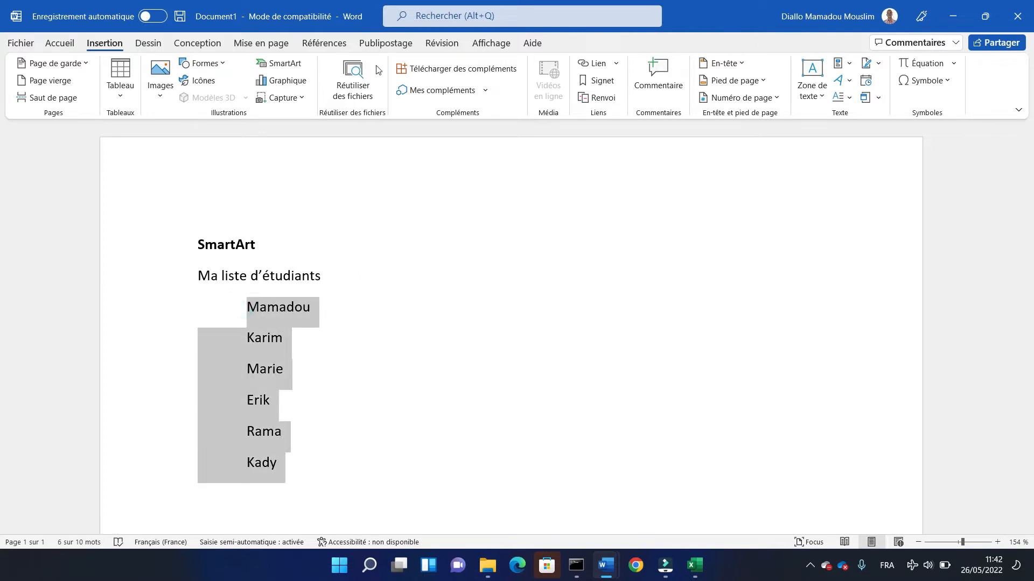
{"action": "left_click", "coordinate": [289, 64]}
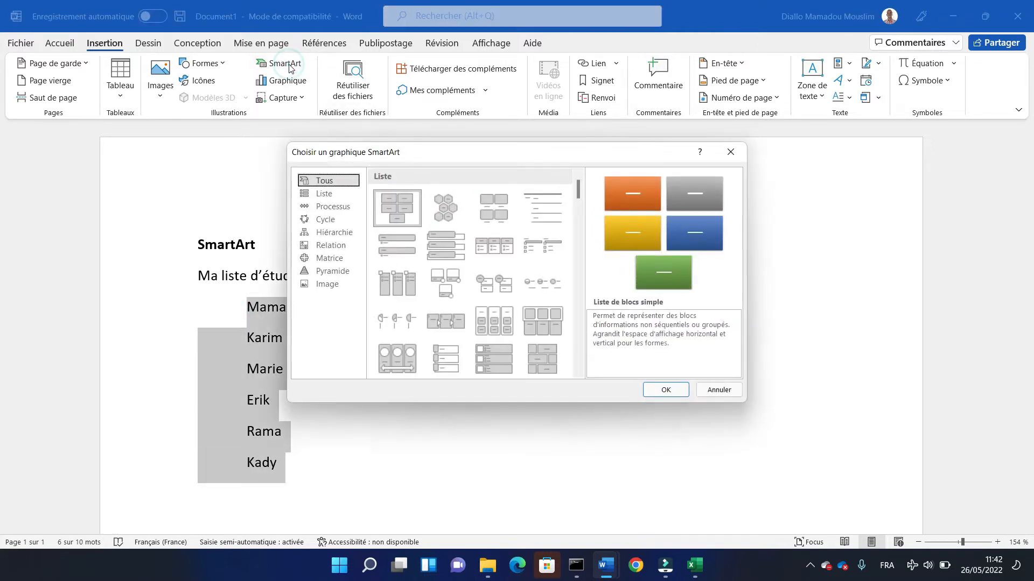
{"action": "left_click", "coordinate": [331, 195]}
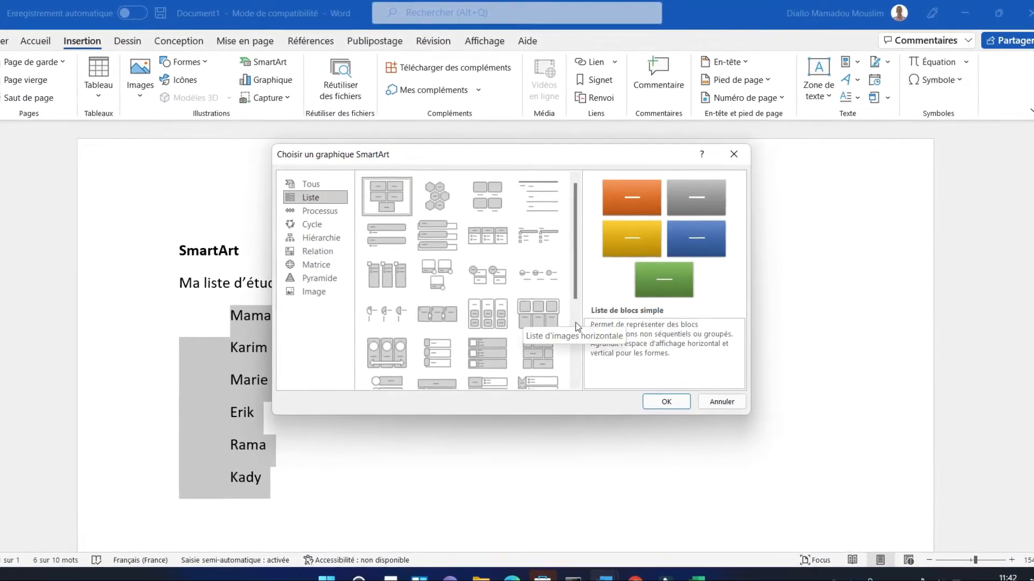
{"action": "scroll", "coordinate": [579, 312], "scroll_direction": "down", "scroll_amount": 5}
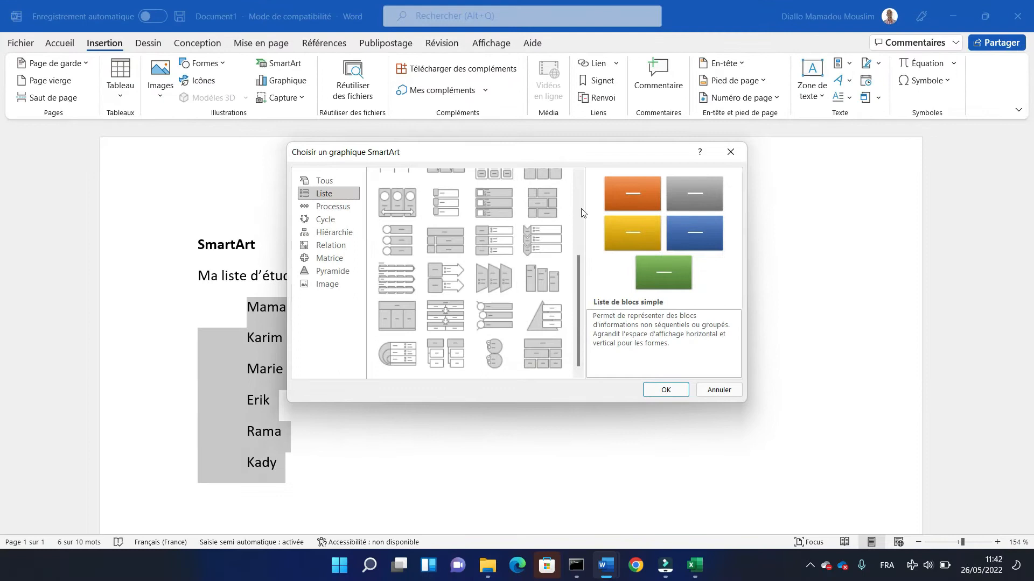
{"action": "scroll", "coordinate": [573, 220], "scroll_direction": "up", "scroll_amount": 5}
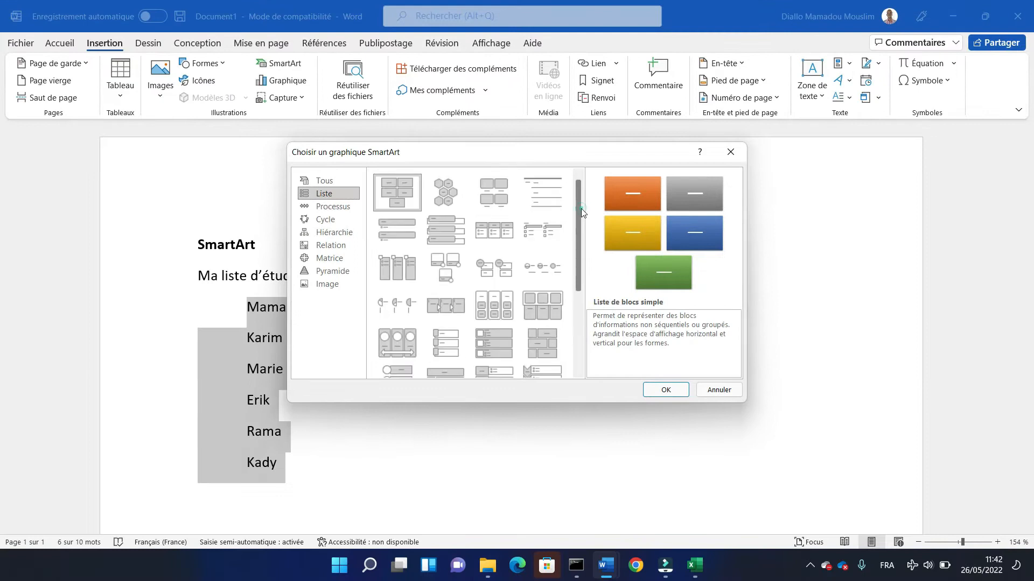
{"action": "left_click_drag", "start_coordinate": [581, 208], "coordinate": [572, 188]}
{"action": "left_click", "coordinate": [441, 233]}
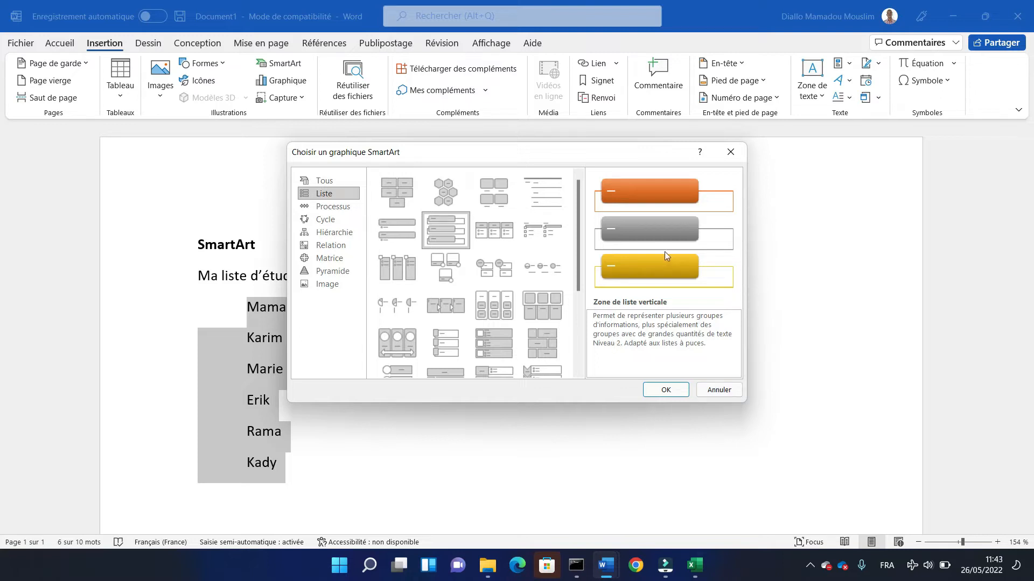
{"action": "left_click", "coordinate": [661, 390]}
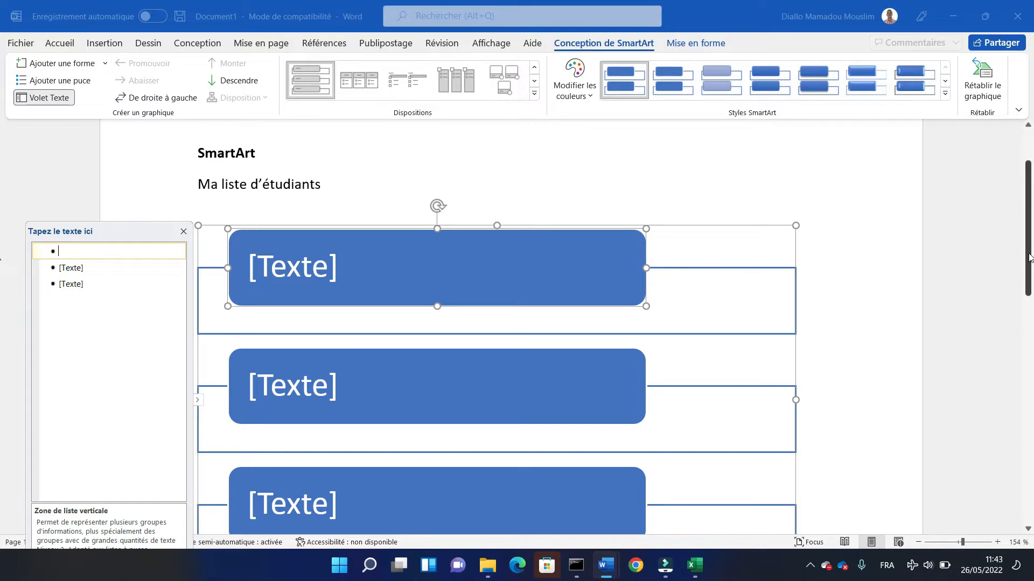
- Check the three text placeholders of the vertical list SmartArt and undo its insertion
{"action": "scroll", "coordinate": [1028, 325], "scroll_direction": "down", "scroll_amount": 3}
{"action": "scroll", "coordinate": [1027, 325], "scroll_direction": "up", "scroll_amount": 6}
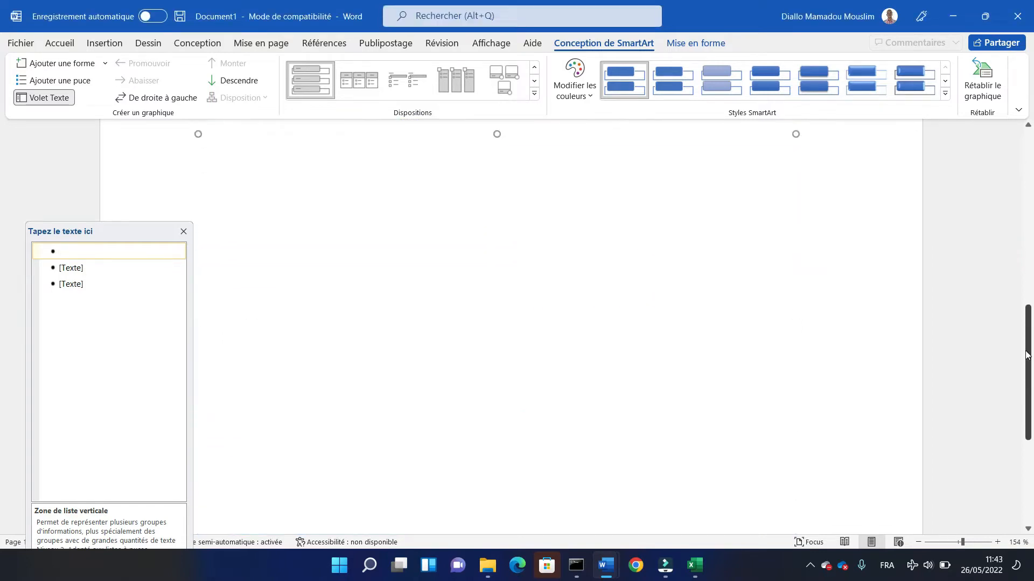
{"action": "scroll", "coordinate": [461, 262], "scroll_direction": "down", "scroll_amount": 3}
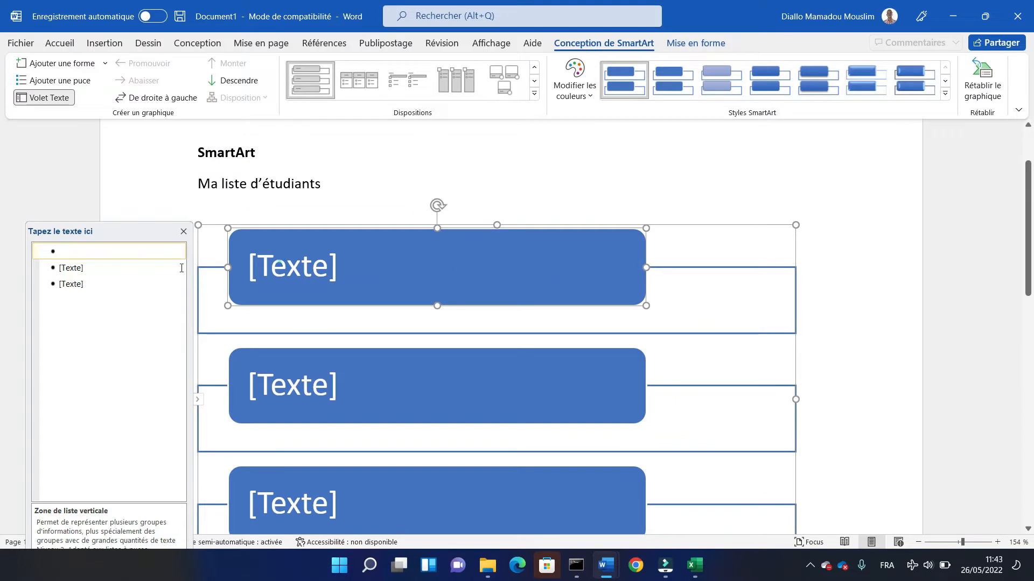
{"action": "left_click", "coordinate": [277, 262]}
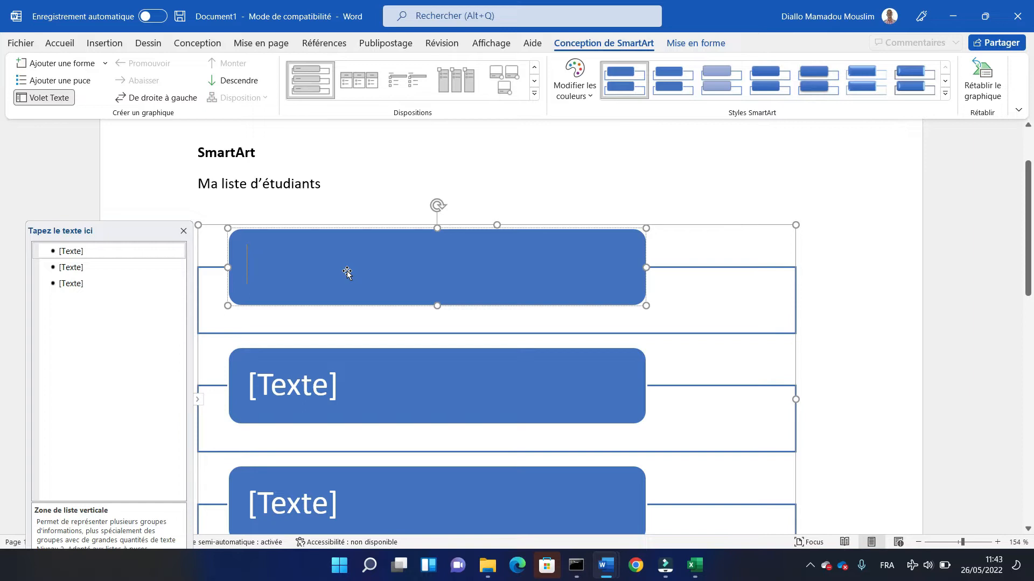
{"action": "left_click", "coordinate": [309, 400]}
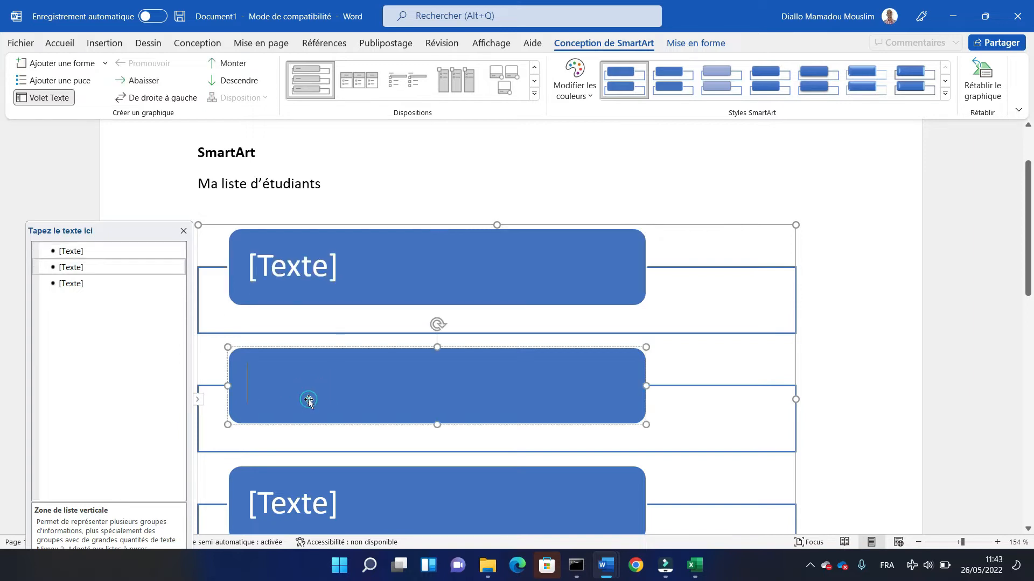
{"action": "left_click", "coordinate": [290, 509]}
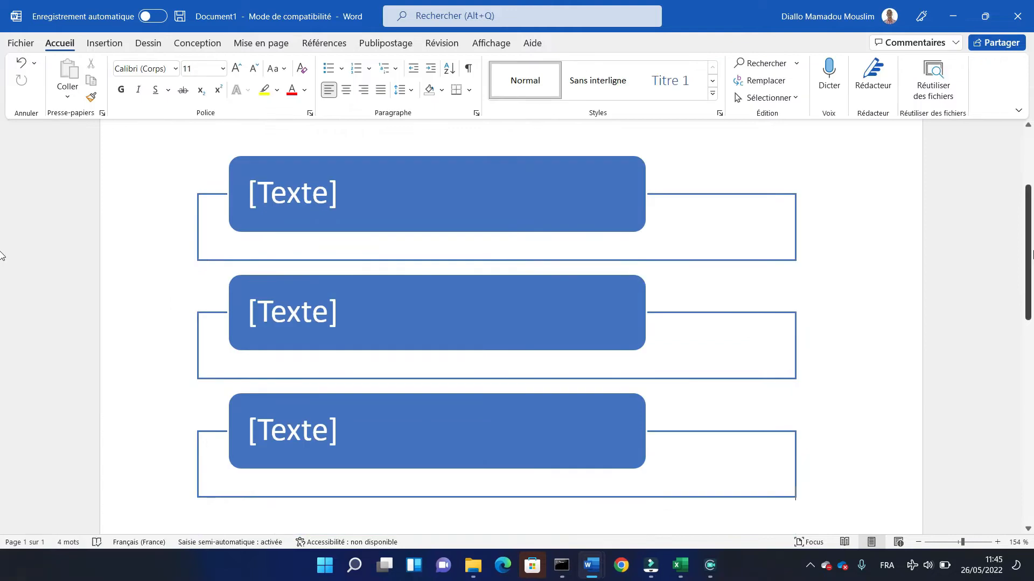
{"action": "scroll", "coordinate": [360, 362], "scroll_direction": "up", "scroll_amount": 3}
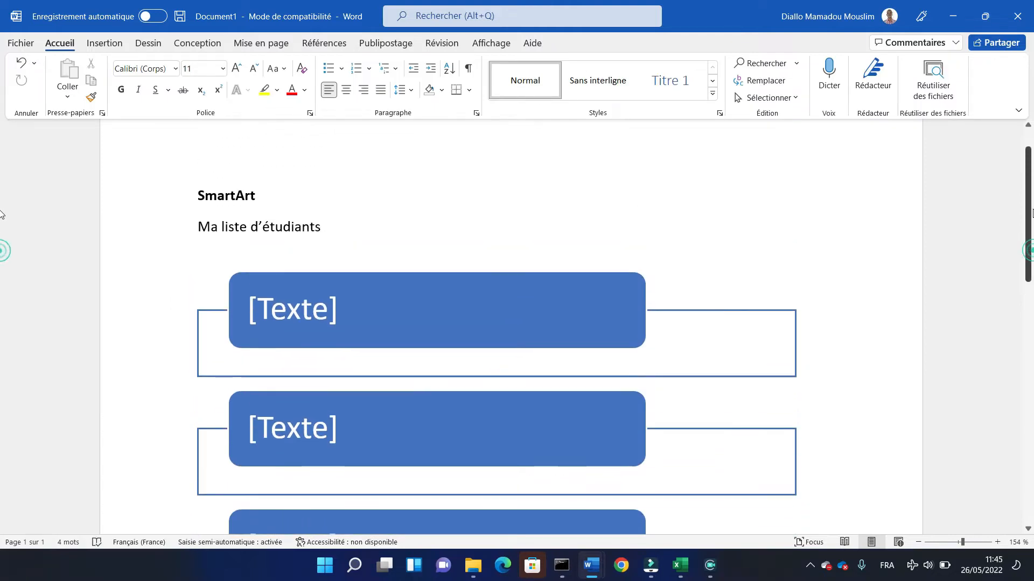
{"action": "left_click", "coordinate": [228, 267]}
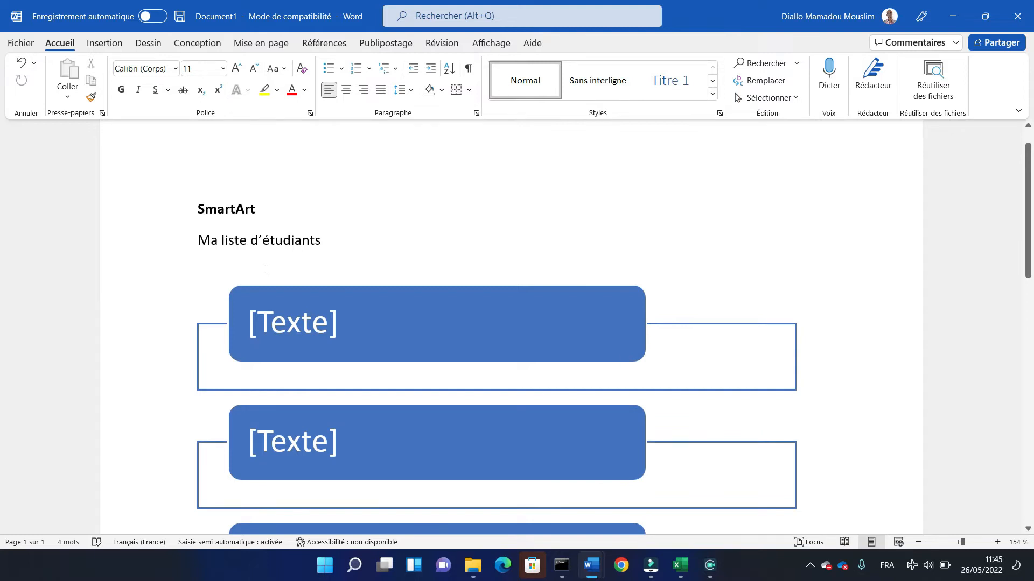
{"action": "key", "text": "ctrl+z"}
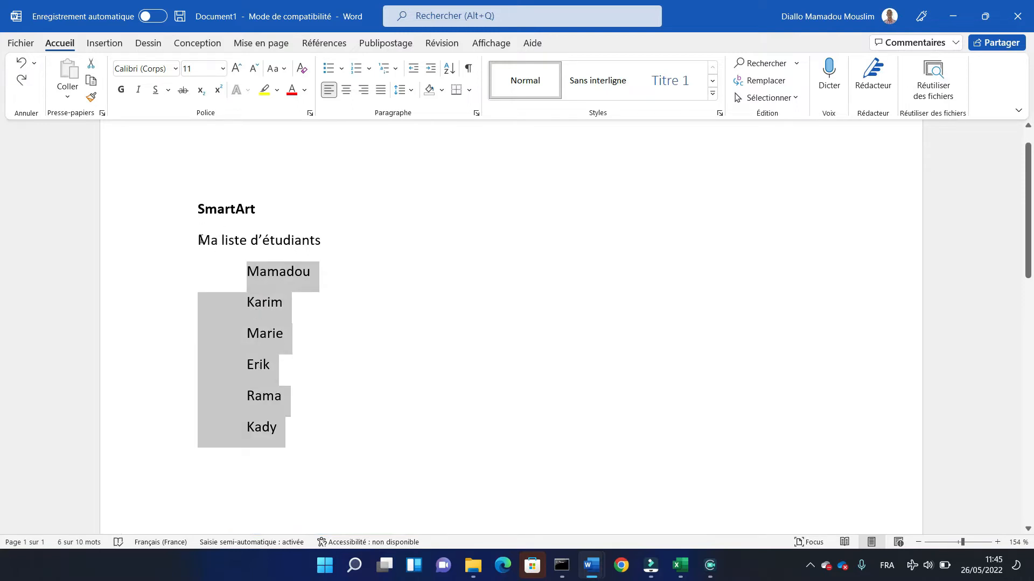
- Delete the "Ma liste d'étudiants" title with all its names, leaving an empty line below the SmartArt heading
{"action": "left_click_drag", "start_coordinate": [200, 240], "coordinate": [278, 420]}
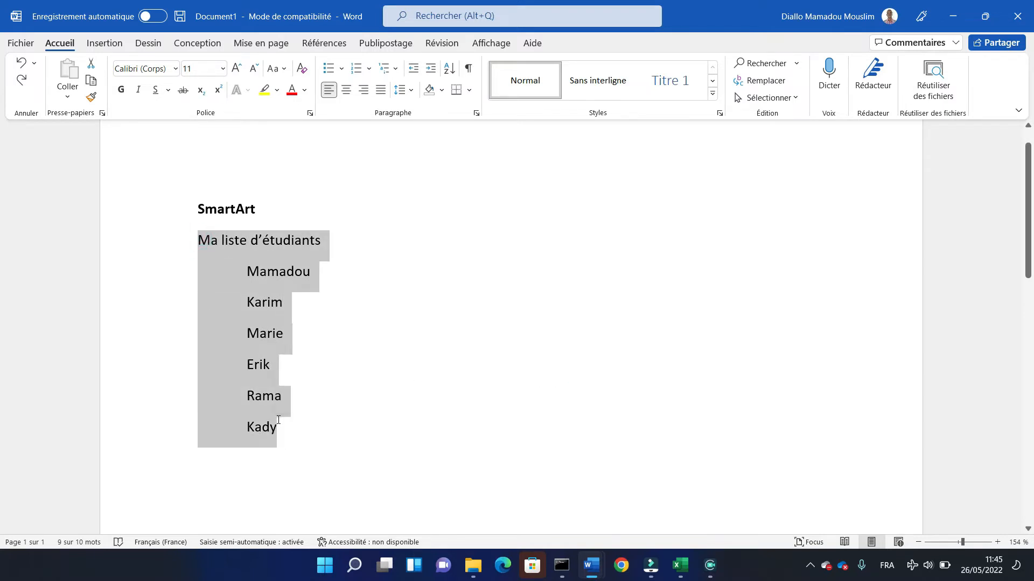
{"action": "left_click", "coordinate": [242, 474]}
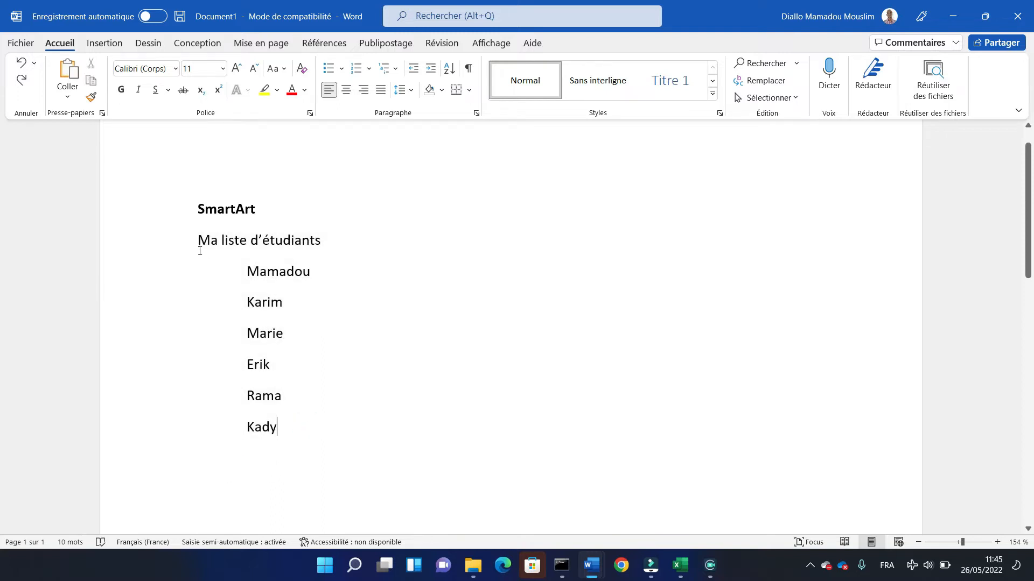
{"action": "left_click_drag", "start_coordinate": [198, 237], "coordinate": [314, 461]}
{"action": "key", "text": "ctrl+c"}
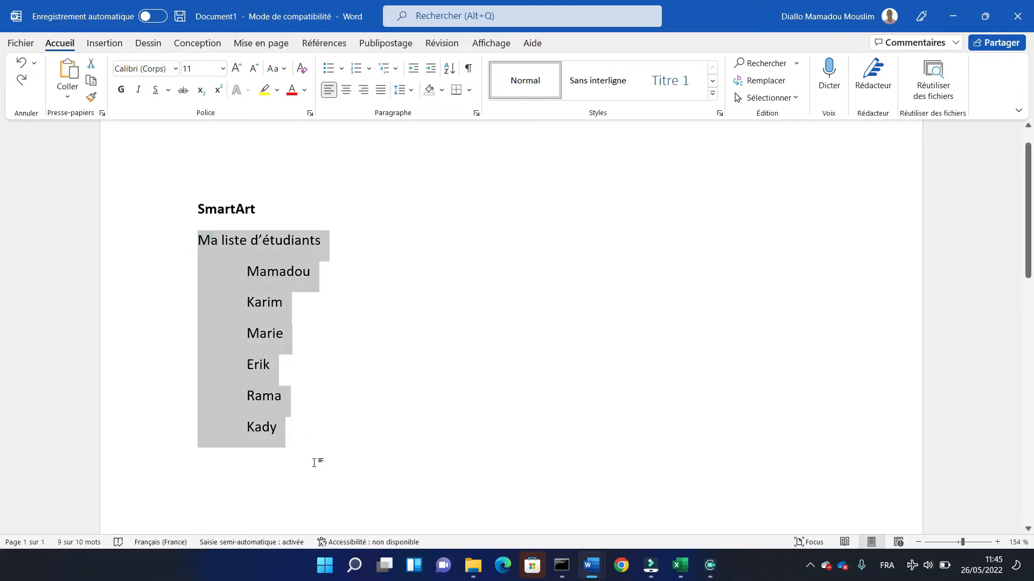
{"action": "key", "text": "Delete"}
{"action": "key", "text": "Return"}
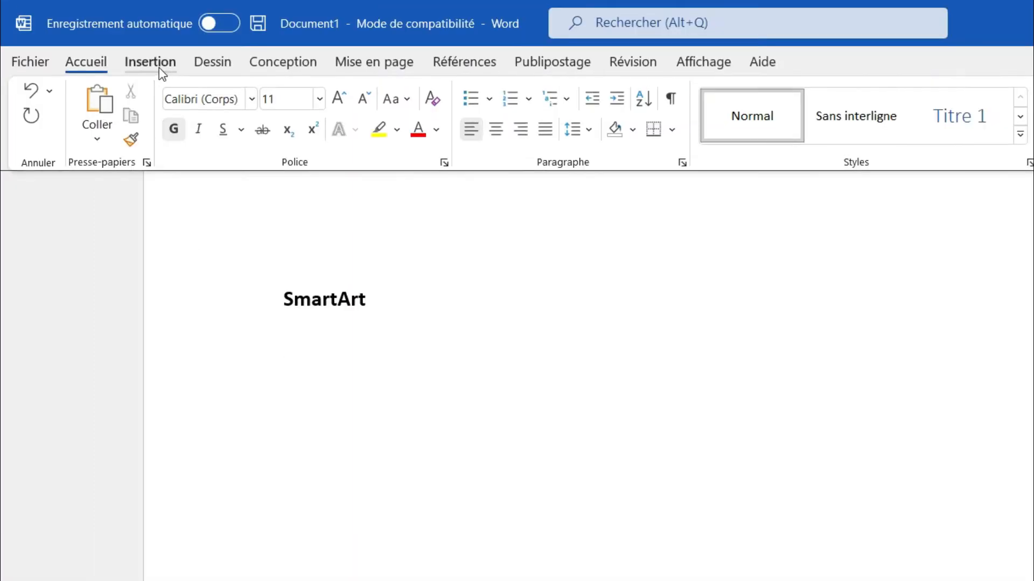
- Browse the Pyramide and Image SmartArt categories, and insert a Zone de liste verticale graphic from Liste below the SmartArt heading
{"action": "left_click", "coordinate": [156, 65]}
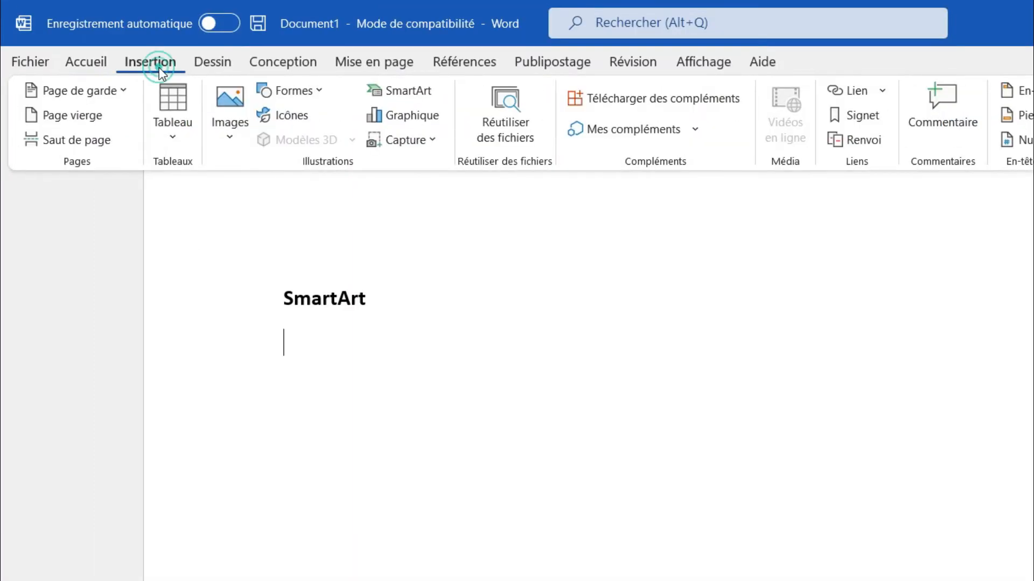
{"action": "left_click", "coordinate": [433, 96]}
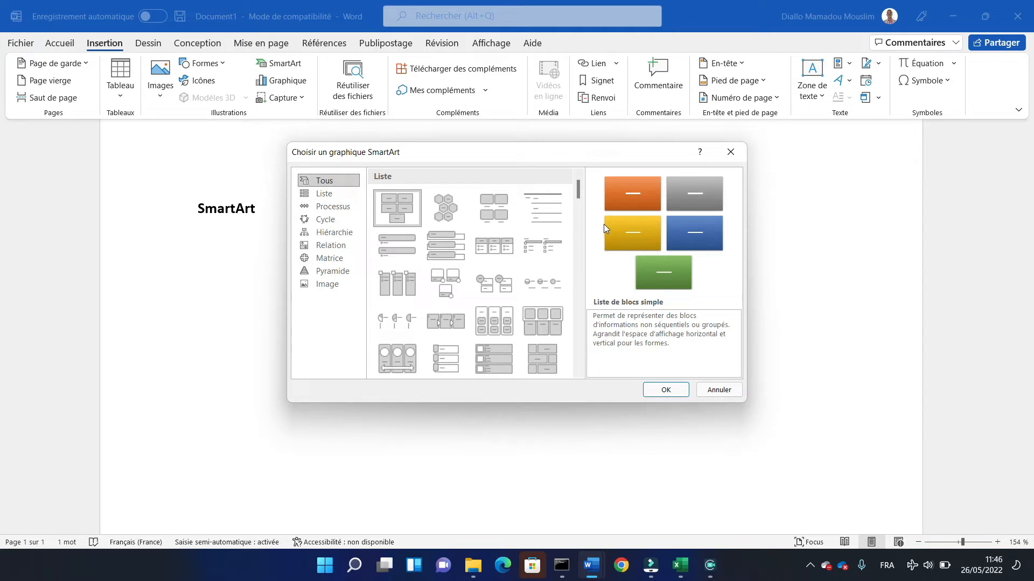
{"action": "mouse_move", "coordinate": [577, 189]}
{"action": "left_mouse_down"}
{"action": "mouse_move", "coordinate": [554, 386]}
{"action": "mouse_move", "coordinate": [570, 188]}
{"action": "left_mouse_up"}
{"action": "left_click", "coordinate": [332, 275]}
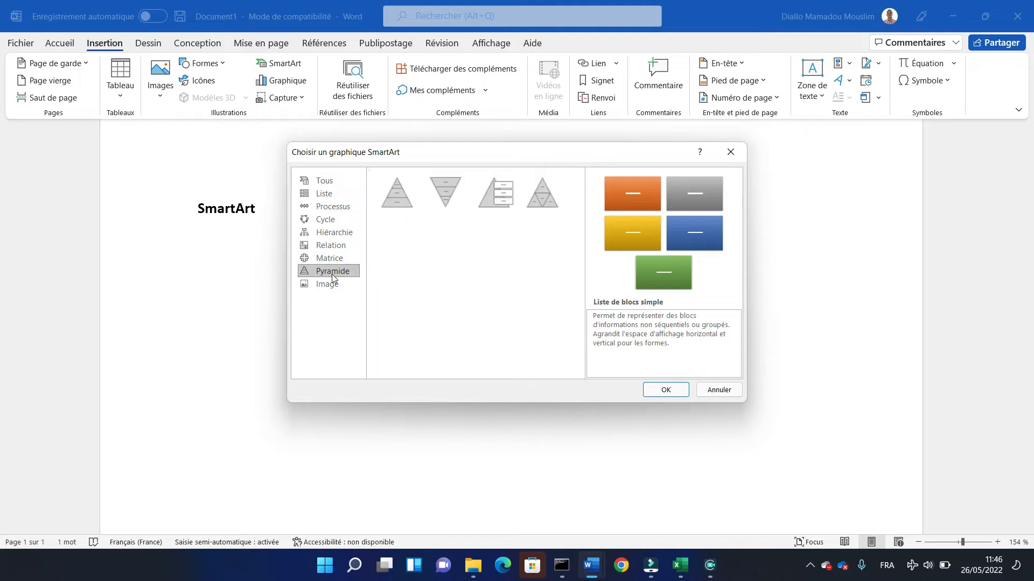
{"action": "left_click", "coordinate": [322, 284]}
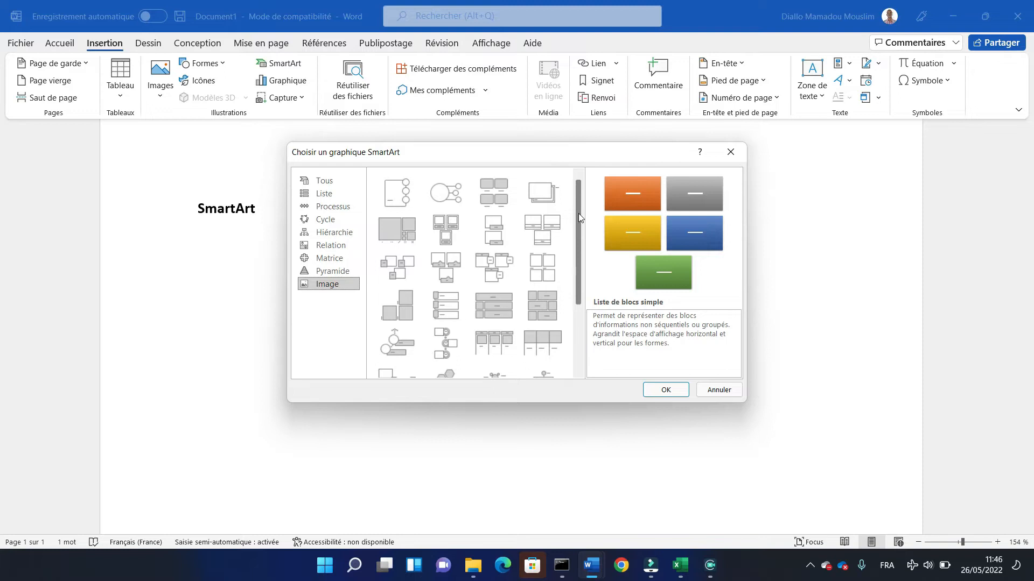
{"action": "left_click_drag", "start_coordinate": [579, 214], "coordinate": [577, 294]}
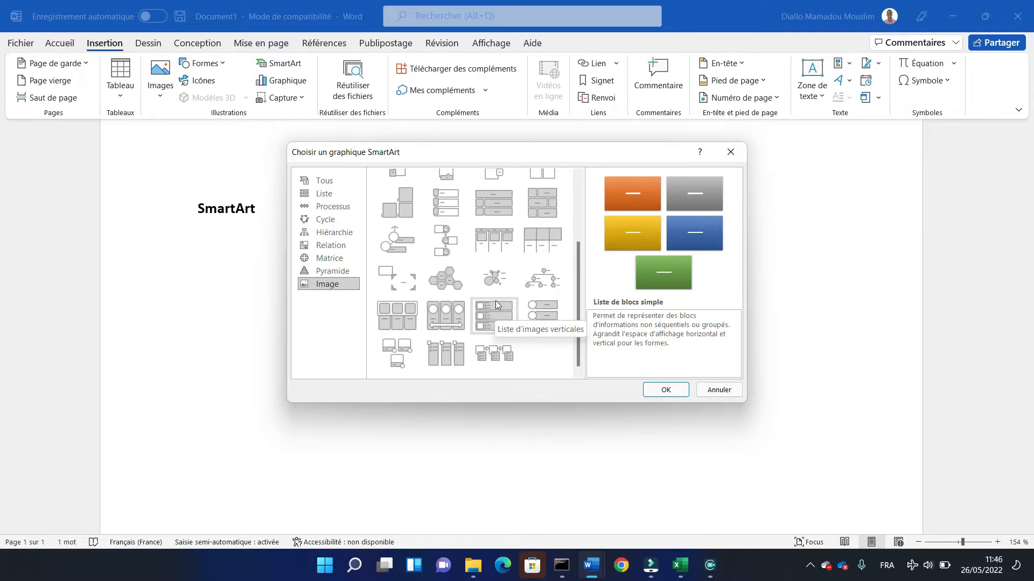
{"action": "left_click", "coordinate": [324, 194]}
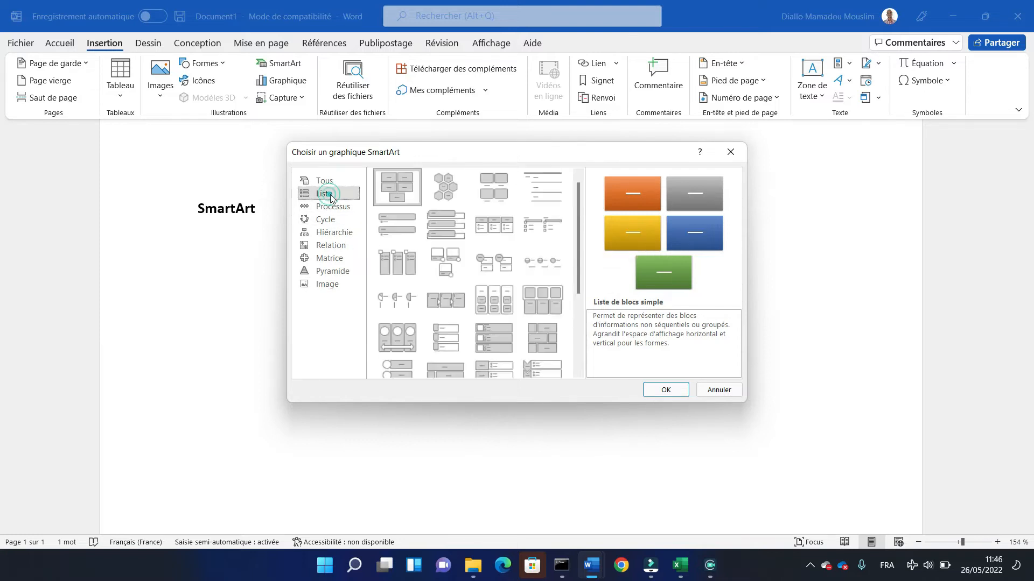
{"action": "left_click", "coordinate": [459, 224]}
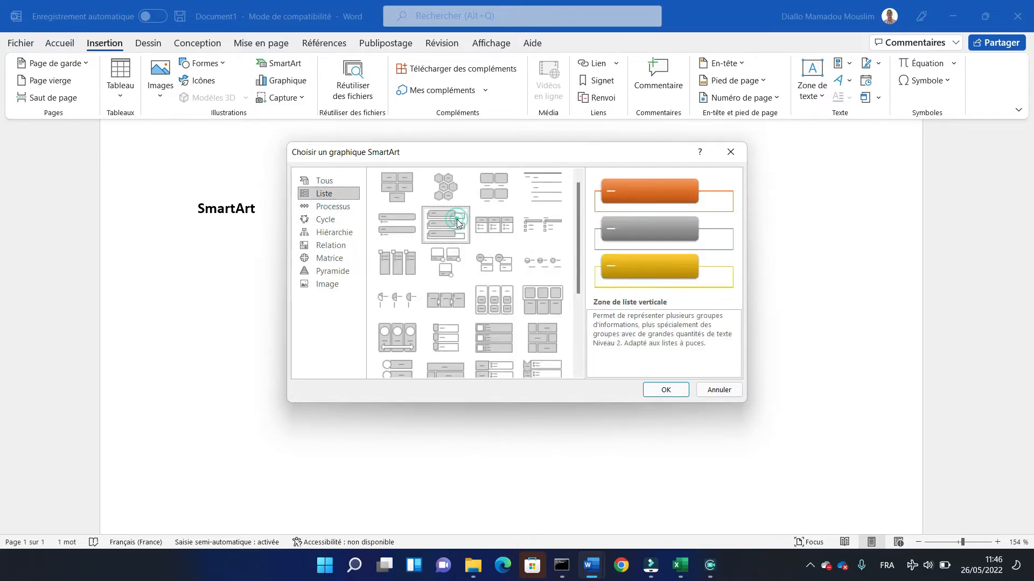
{"action": "left_click", "coordinate": [656, 396]}
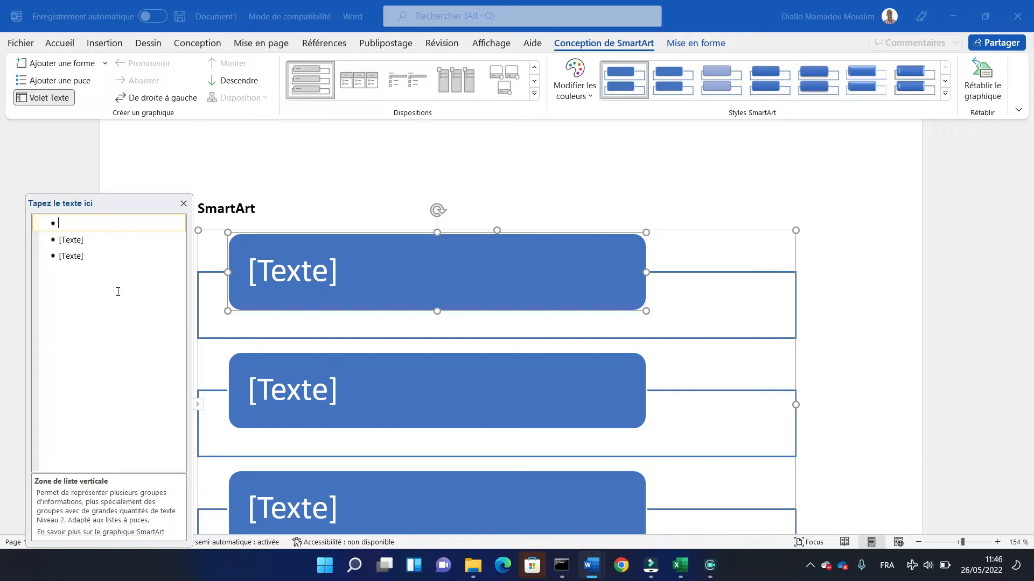
- Paste the copied "Ma liste d'étudiants" title and its six student names into the first text entry of the SmartArt
{"action": "key", "text": "ctrl+v"}
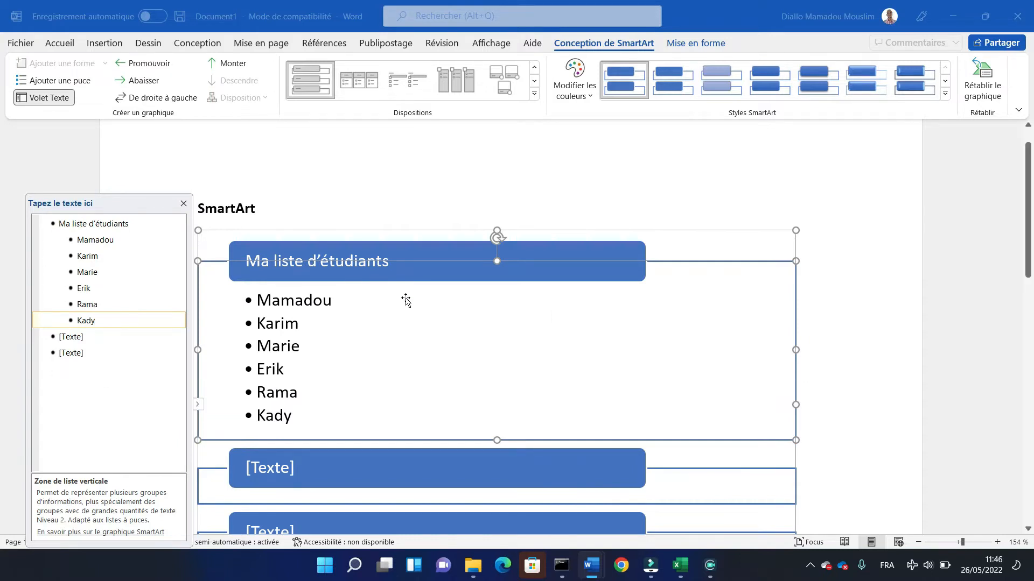
{"action": "left_click", "coordinate": [546, 231]}
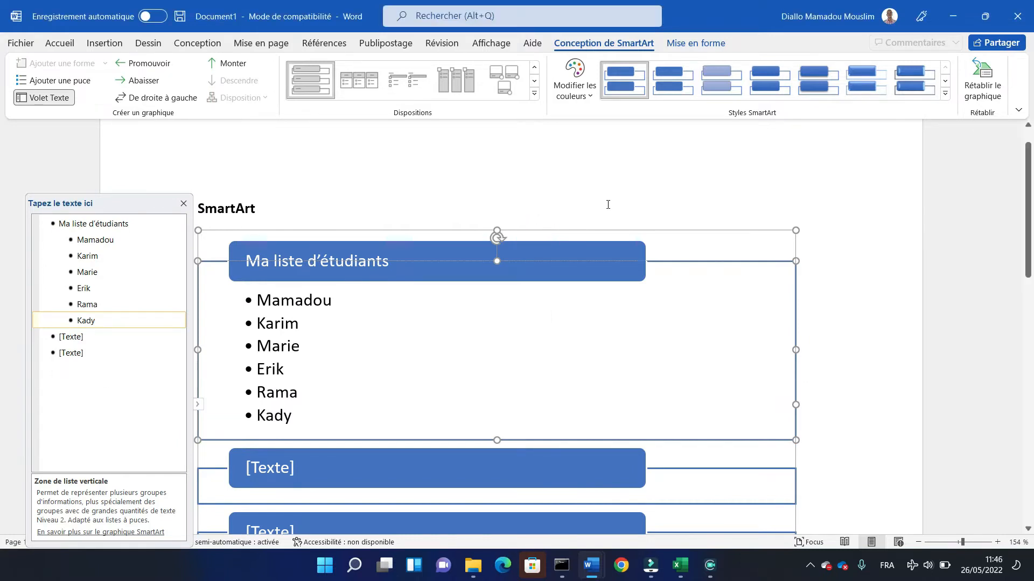
{"action": "left_click", "coordinate": [573, 220]}
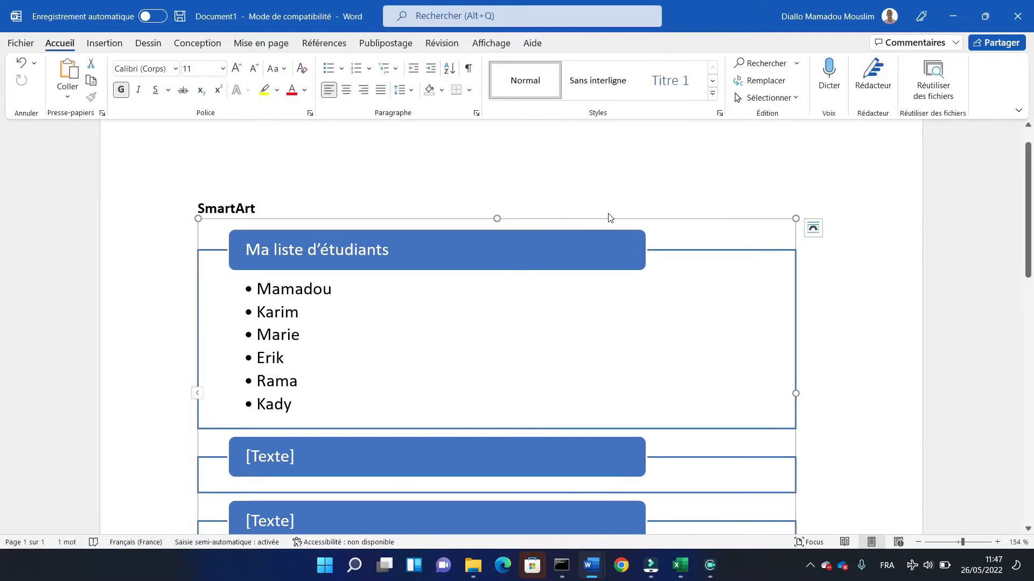
{"action": "left_click", "coordinate": [371, 246]}
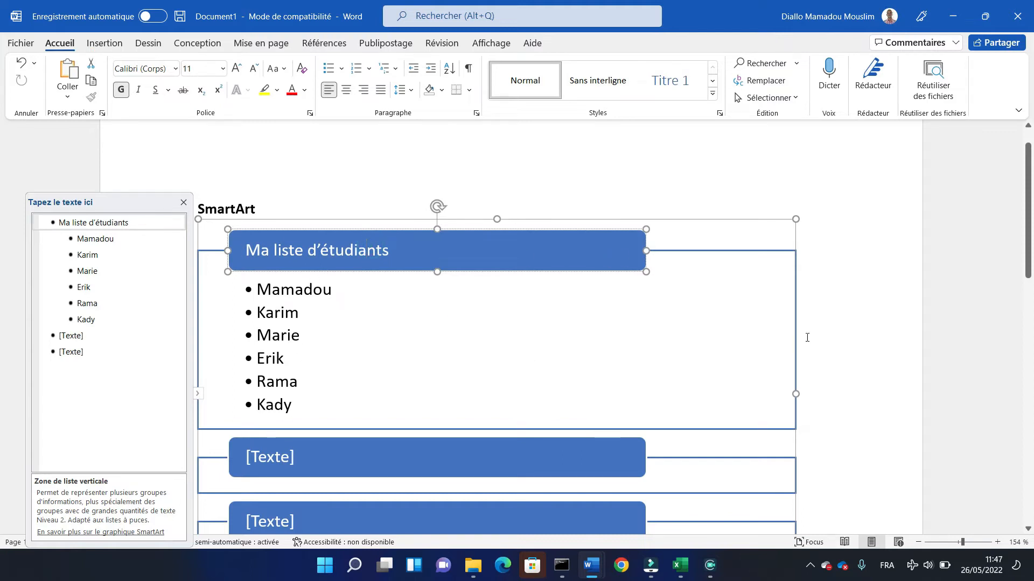
- Delete the first of the two empty [Texte] blocks below the student list in the SmartArt
{"action": "left_click_drag", "start_coordinate": [1031, 234], "coordinate": [1031, 277]}
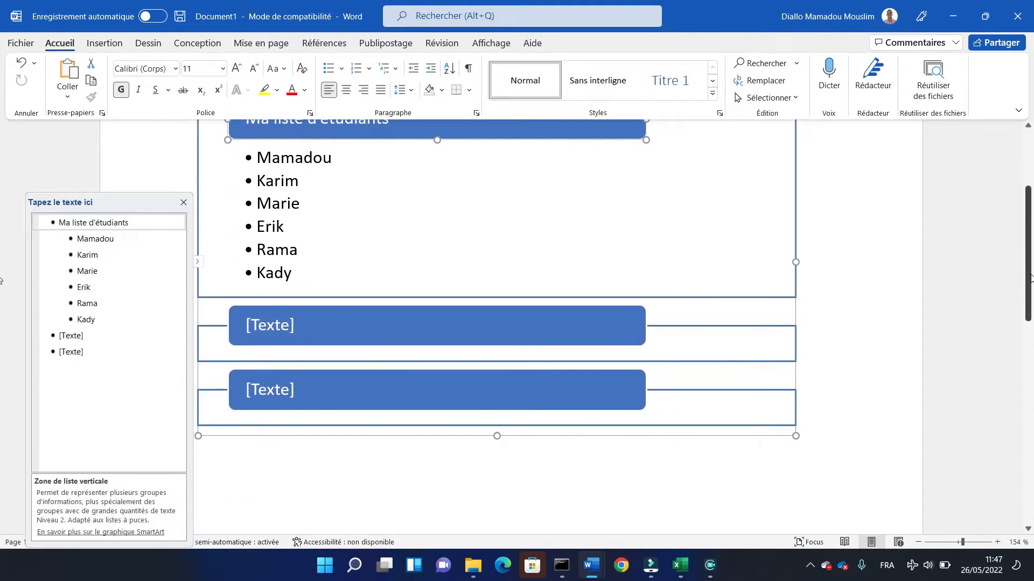
{"action": "left_click", "coordinate": [486, 343]}
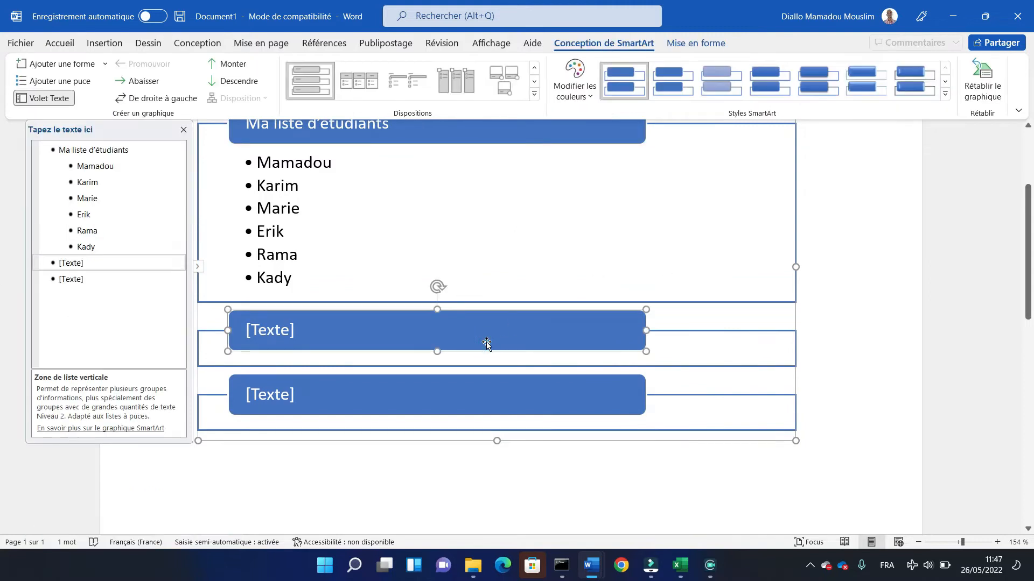
{"action": "key", "text": "Delete"}
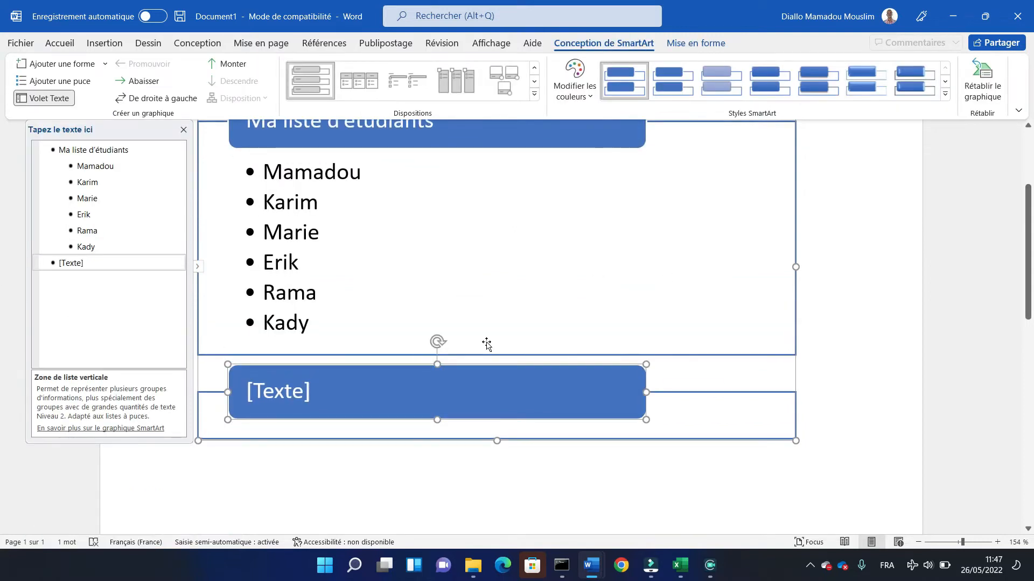
- Fill the remaining empty [Texte] block with the same copied student list, including its title
{"action": "left_click", "coordinate": [387, 417]}
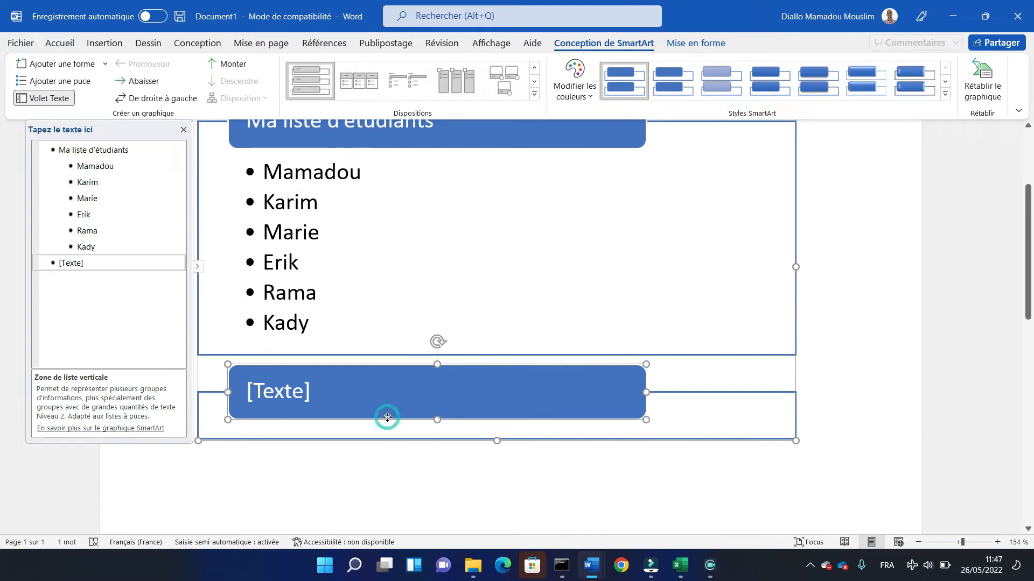
{"action": "left_click", "coordinate": [92, 263]}
{"action": "left_click", "coordinate": [91, 261]}
{"action": "type", "text": "Ma liste d’étudiants Mamadou Karim Marie Erik Rama Kady"}
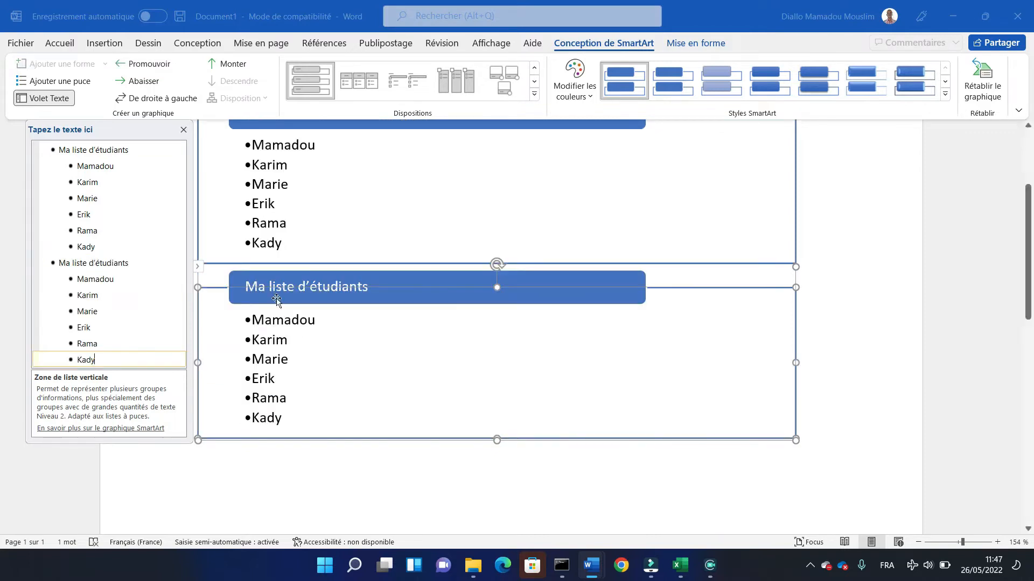
- Widen the title bar of the second "Ma liste d'étudiants" block slightly beyond the first block's title bar
{"action": "left_click", "coordinate": [403, 292]}
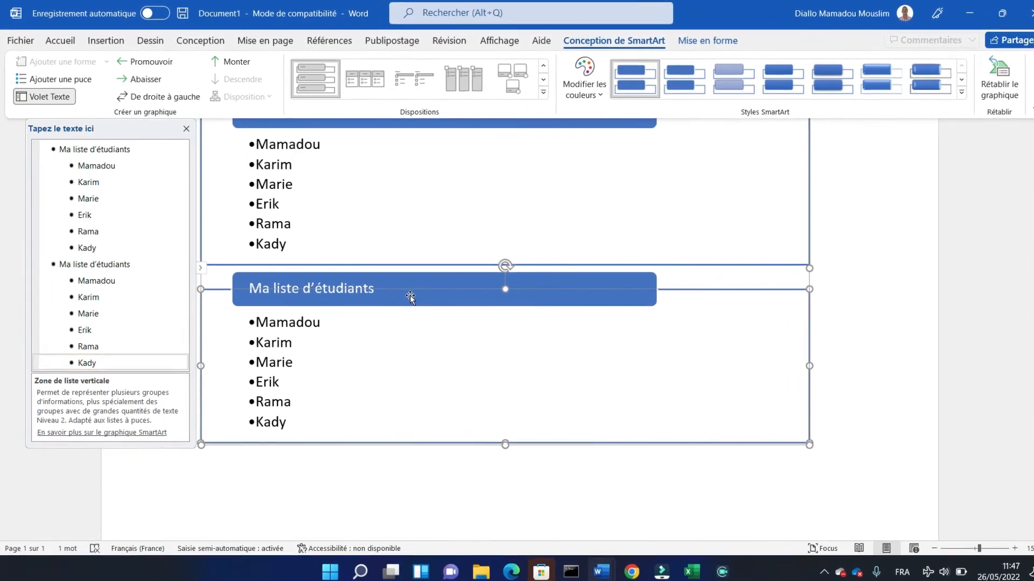
{"action": "left_click", "coordinate": [370, 278]}
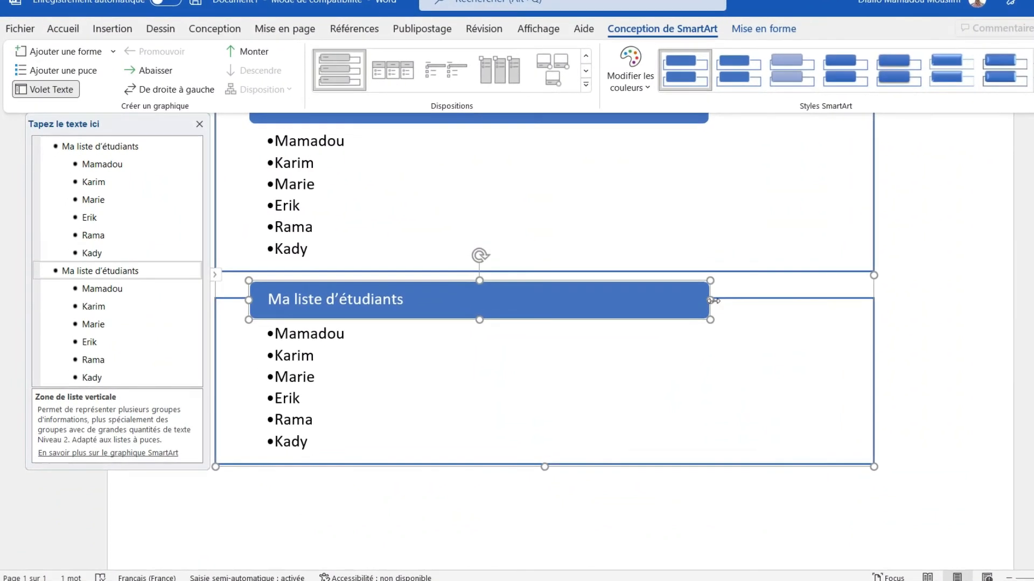
{"action": "left_click_drag", "start_coordinate": [700, 299], "coordinate": [673, 311]}
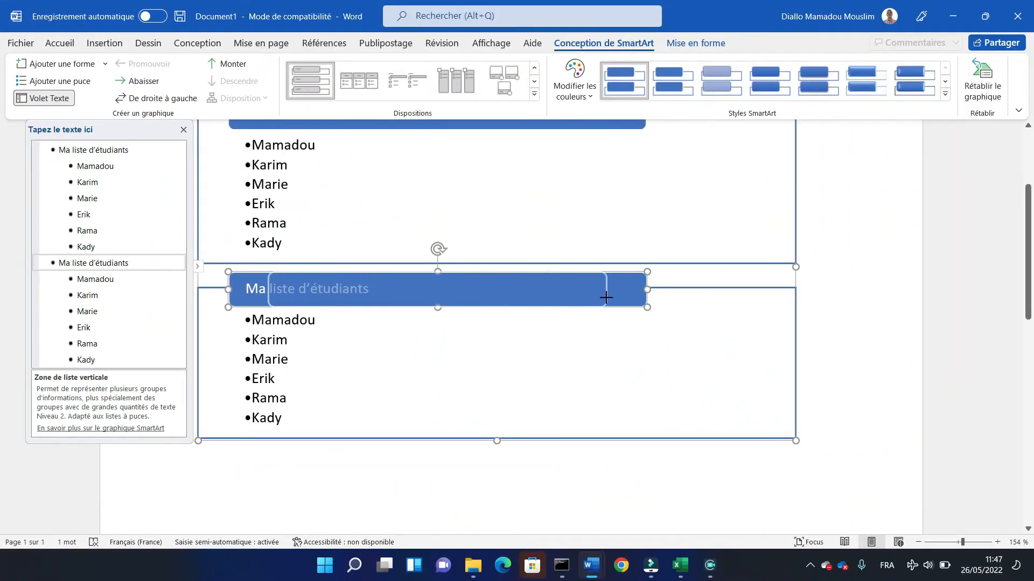
{"action": "mouse_move", "coordinate": [605, 297]}
{"action": "left_mouse_down"}
{"action": "mouse_move", "coordinate": [656, 293]}
{"action": "mouse_move", "coordinate": [611, 292]}
{"action": "left_mouse_up"}
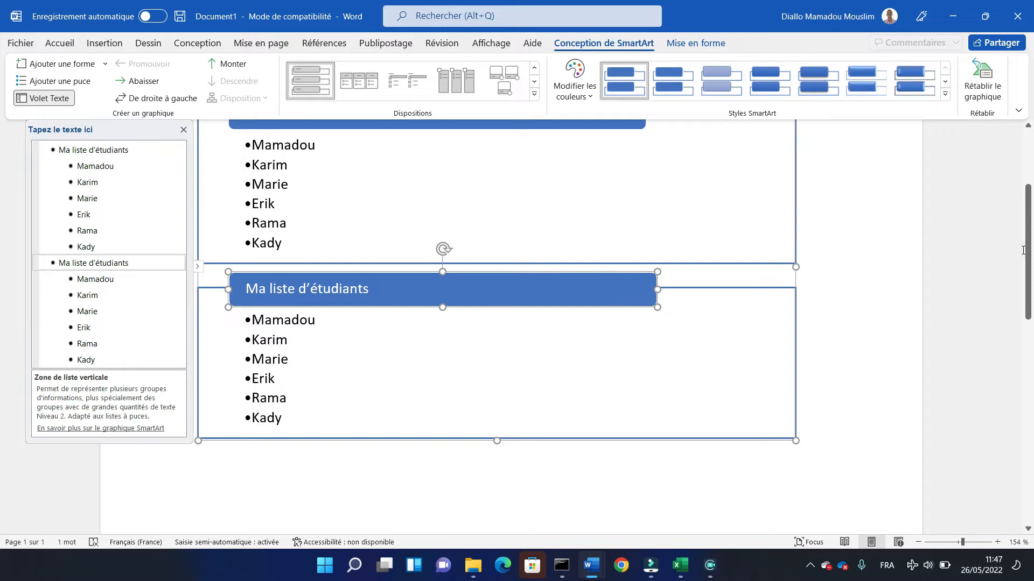
- Apply the last style of the 3D group, with tilted bars in perspective, to the whole SmartArt graphic
{"action": "scroll", "coordinate": [1027, 221], "scroll_direction": "up", "scroll_amount": 3}
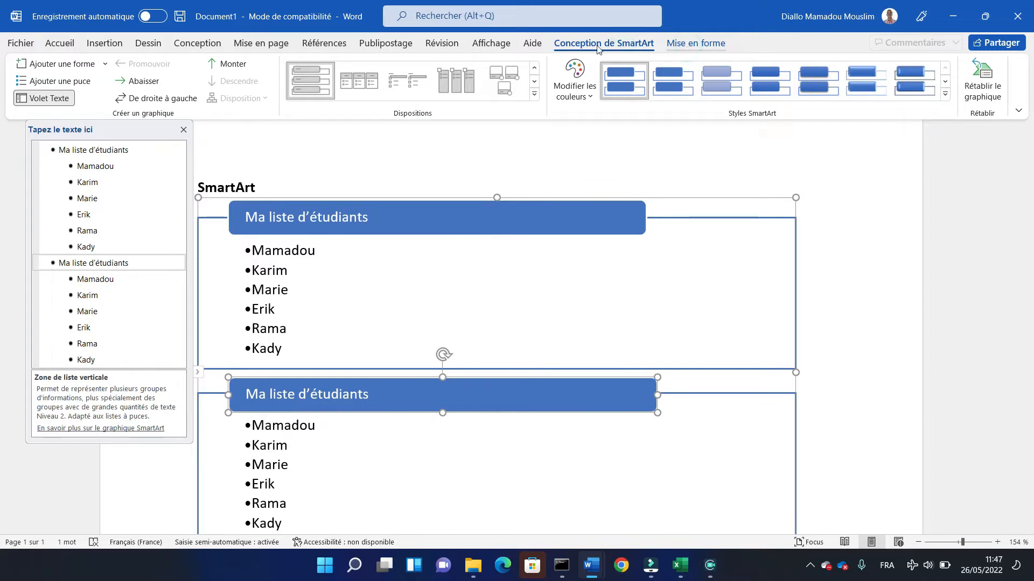
{"action": "left_click", "coordinate": [682, 43]}
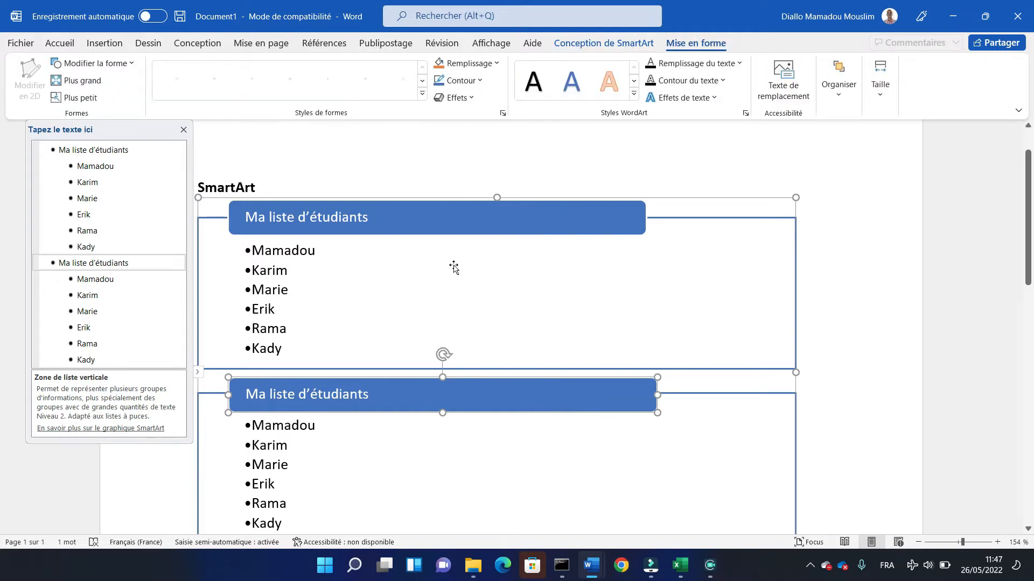
{"action": "left_click", "coordinate": [636, 48]}
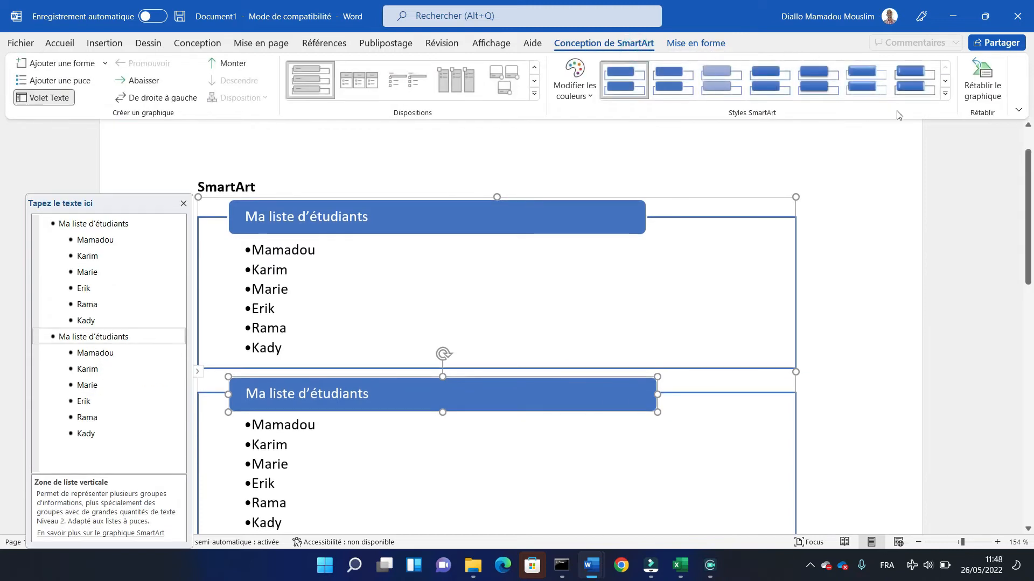
{"action": "left_click", "coordinate": [945, 93]}
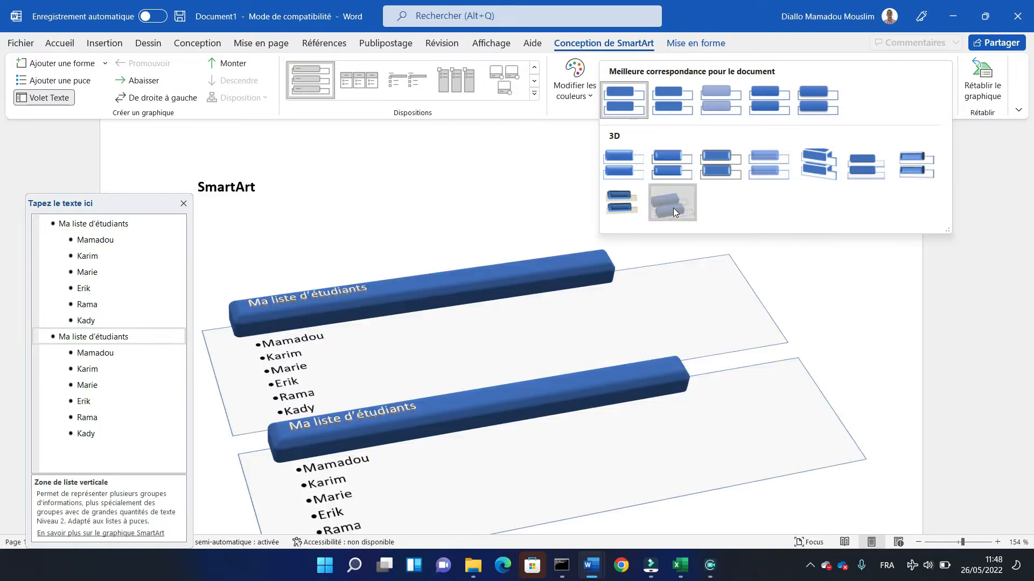
{"action": "left_click", "coordinate": [672, 210]}
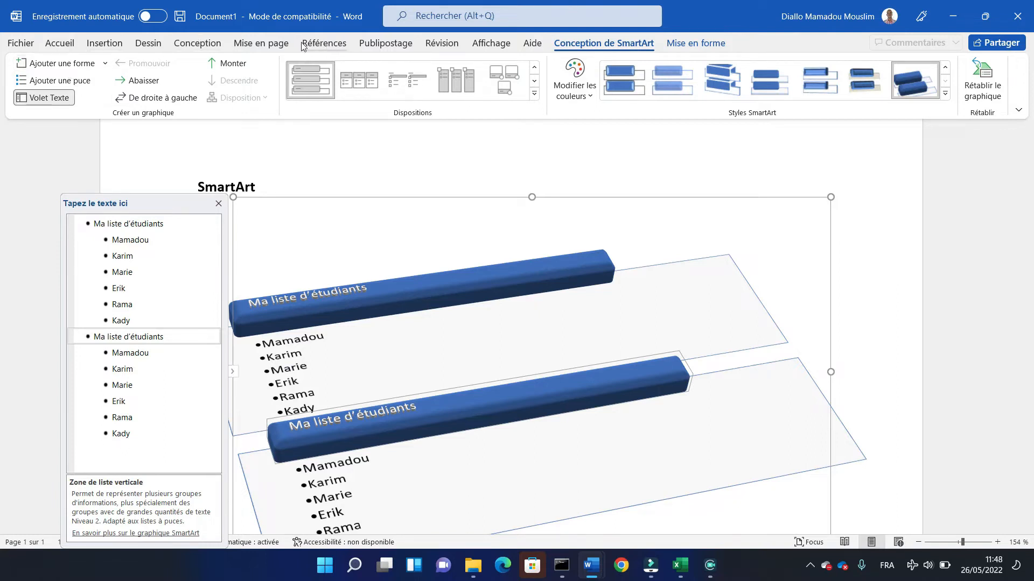
- Give the second block's title bar a standard green outline
{"action": "left_click", "coordinate": [692, 46]}
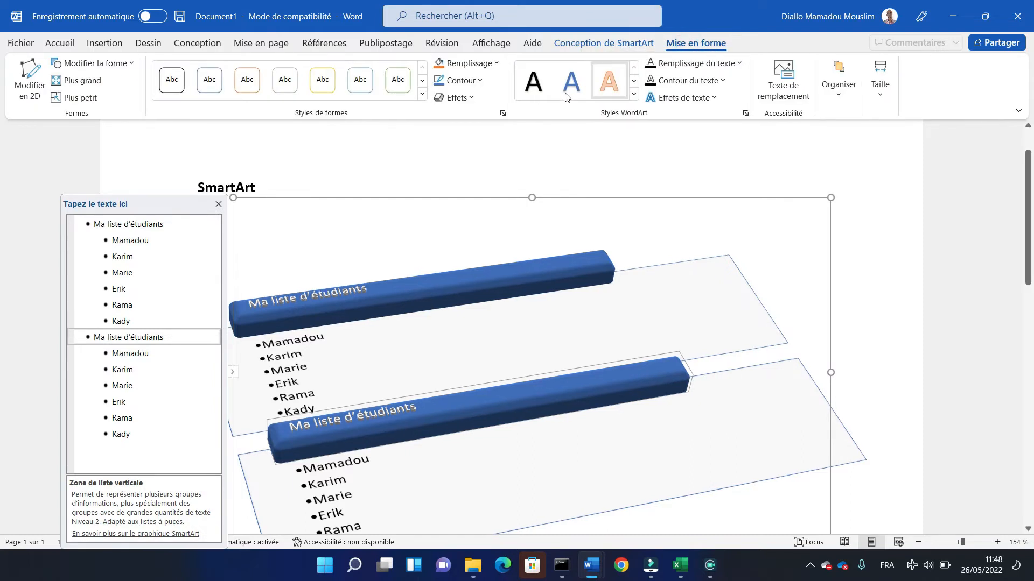
{"action": "left_click", "coordinate": [479, 80]}
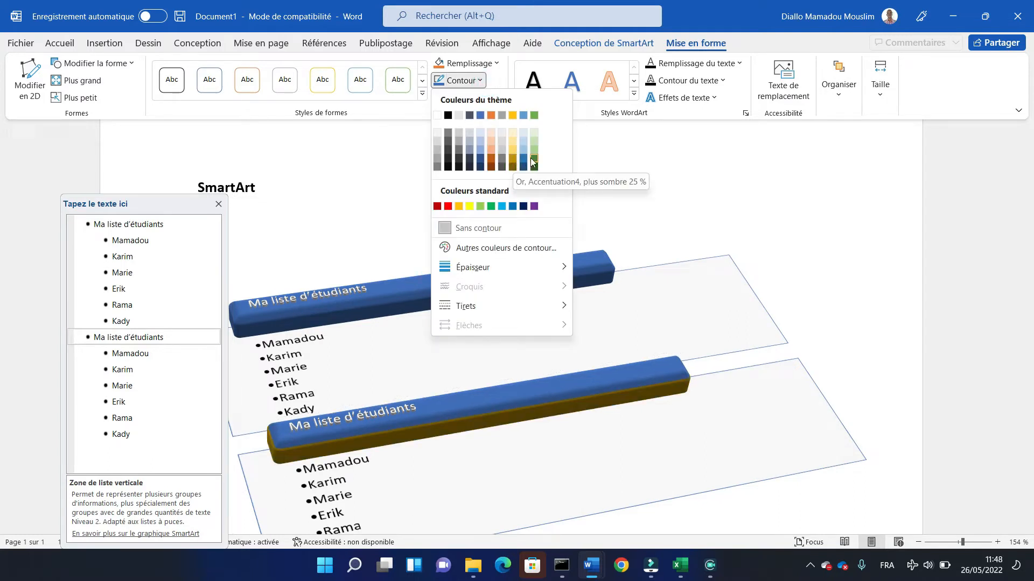
{"action": "left_click", "coordinate": [491, 207]}
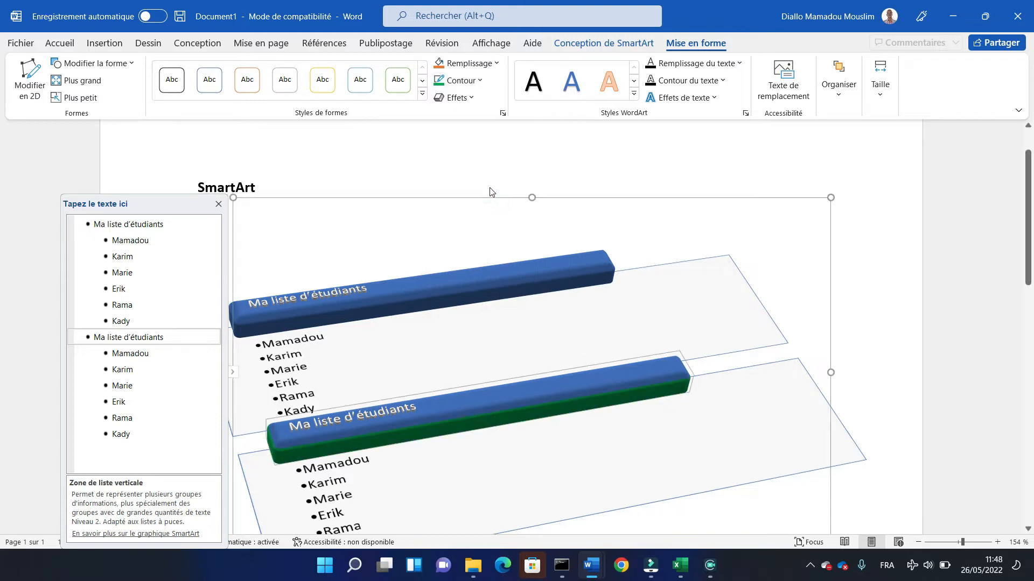
- Look through the shape fill colours and theme shape styles without applying any, and switch the SmartArt to 2D editing
{"action": "left_click", "coordinate": [496, 68]}
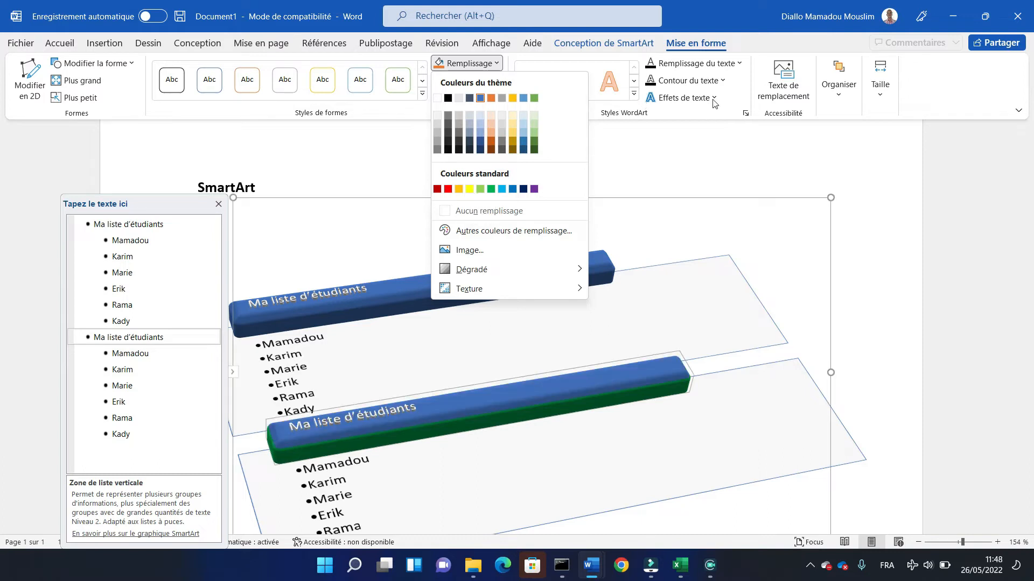
{"action": "left_click", "coordinate": [422, 93]}
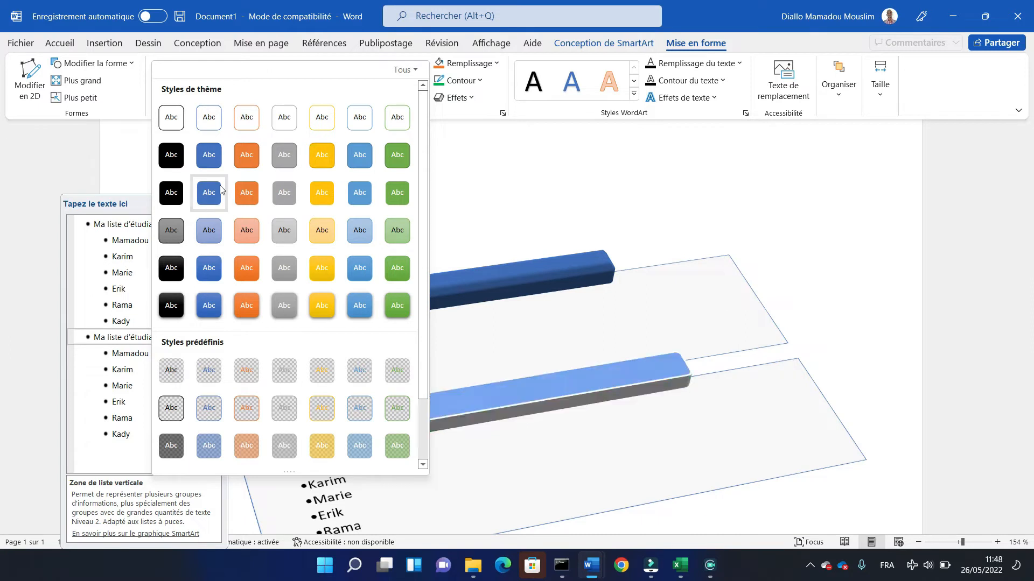
{"action": "left_click", "coordinate": [28, 89]}
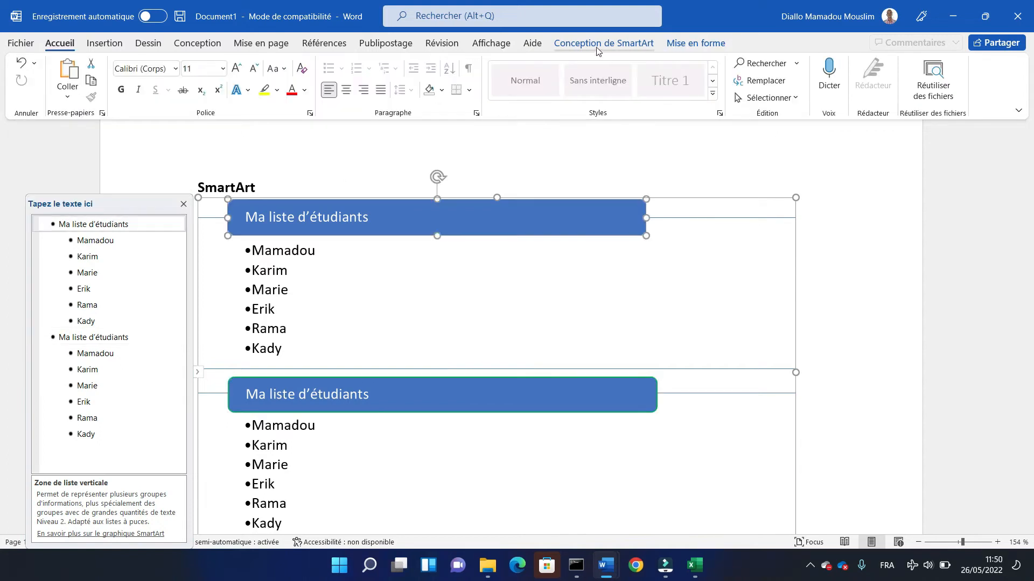
- Change the layout of the SmartArt graphic to Liste courbe verticale
{"action": "left_click", "coordinate": [597, 49]}
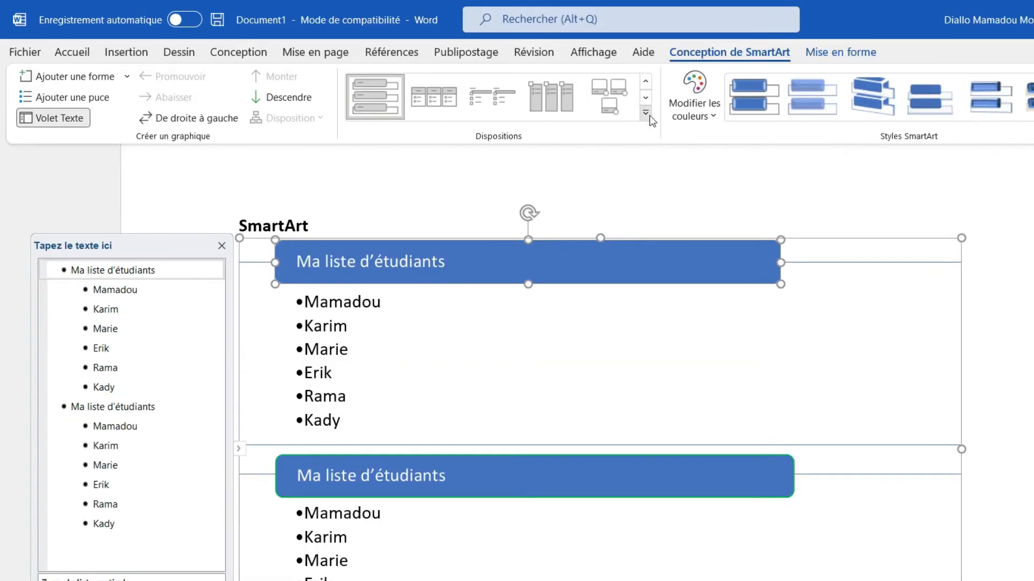
{"action": "left_click", "coordinate": [535, 94]}
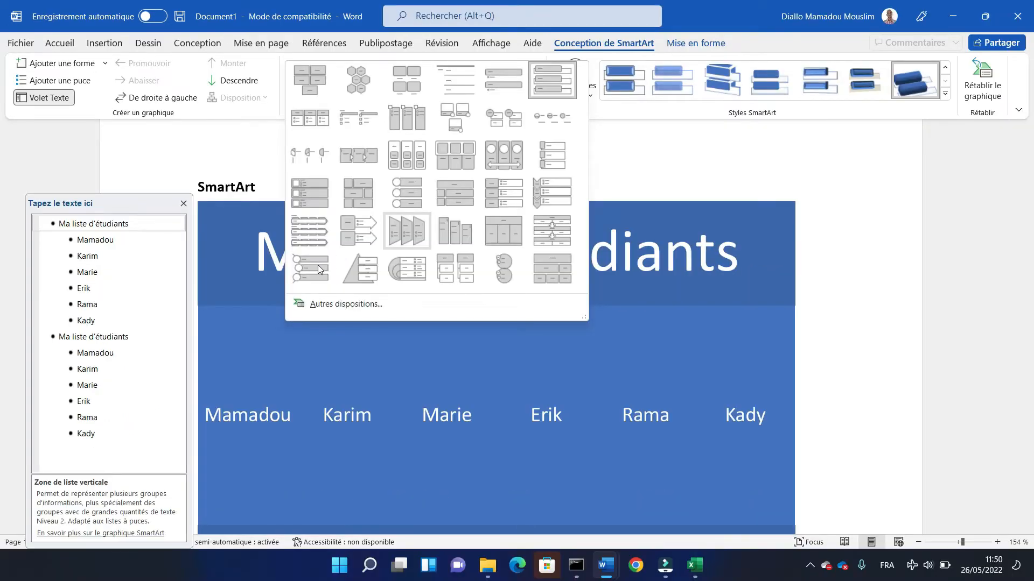
{"action": "left_click", "coordinate": [320, 269]}
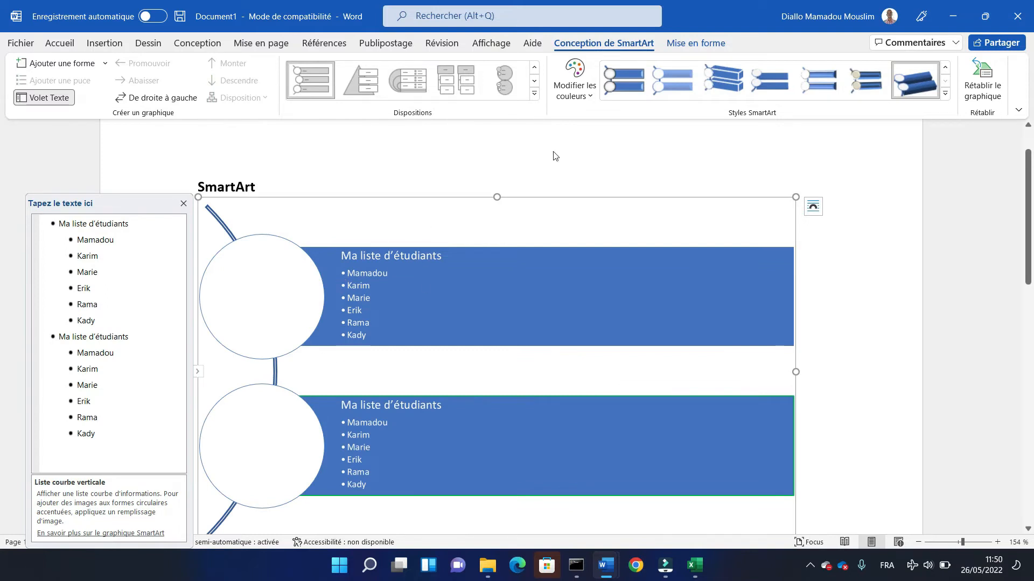
- Look through the SmartArt colour variations without applying any, and delete the whole SmartArt graphic below the heading
{"action": "left_click", "coordinate": [594, 98]}
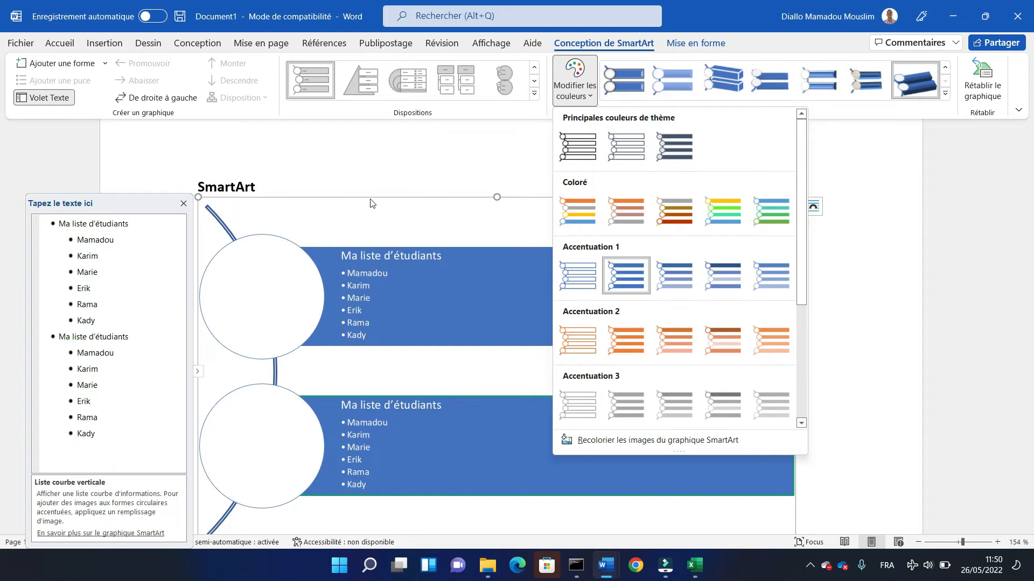
{"action": "left_click", "coordinate": [380, 175]}
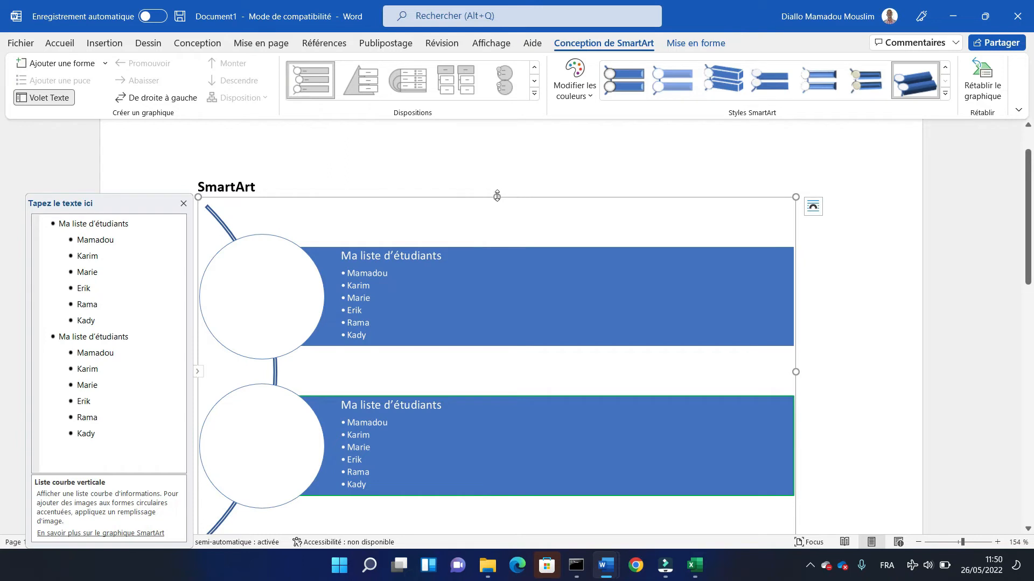
{"action": "left_click_drag", "start_coordinate": [478, 198], "coordinate": [426, 200]}
{"action": "left_click", "coordinate": [420, 278]}
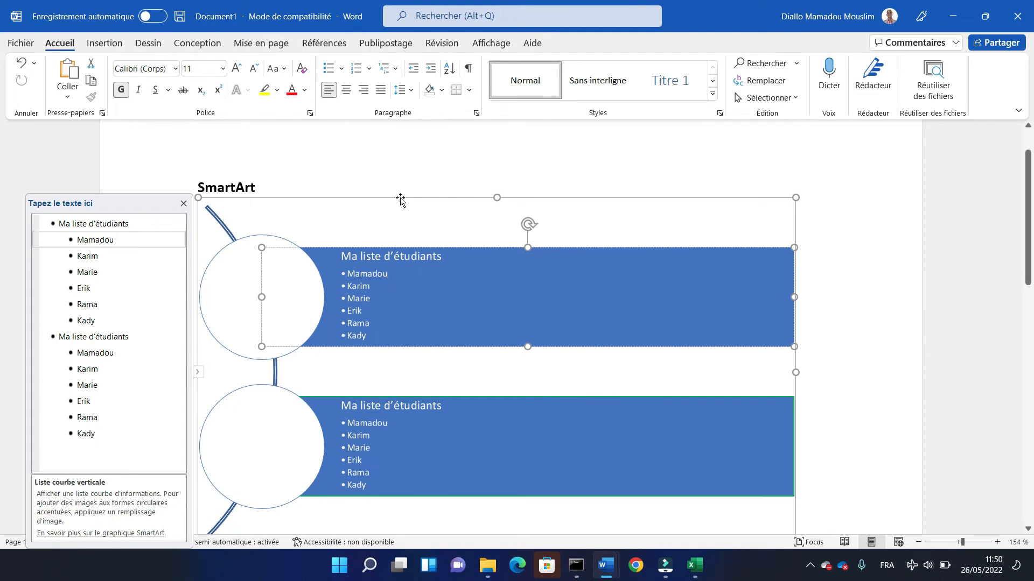
{"action": "key", "text": "Delete"}
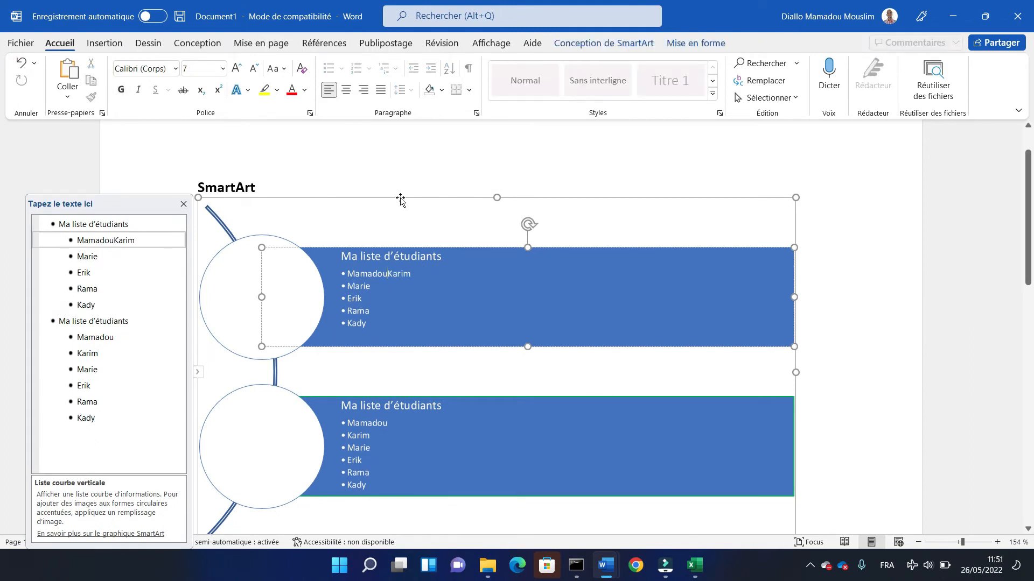
{"action": "left_click", "coordinate": [400, 199]}
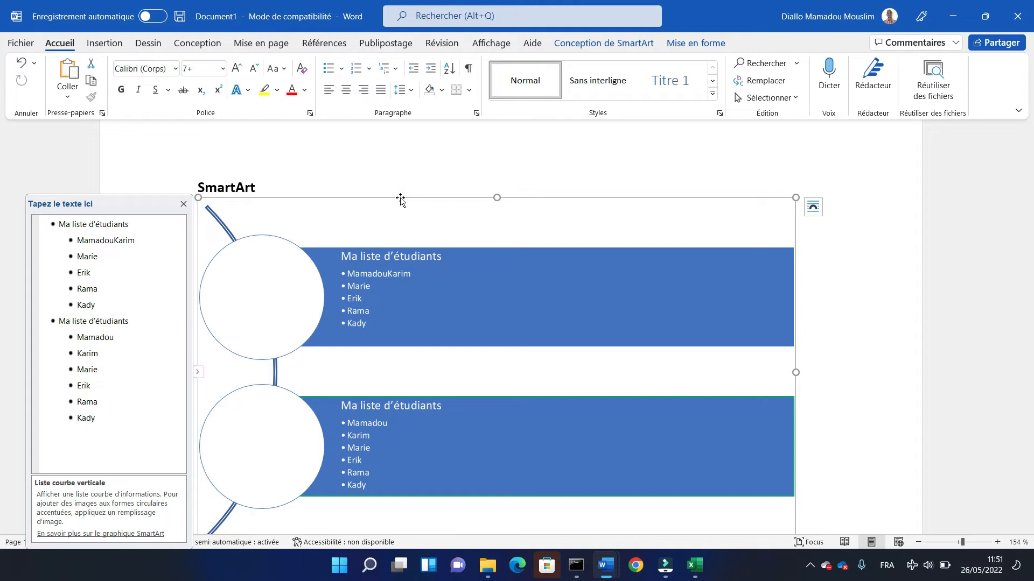
{"action": "key", "text": "Delete"}
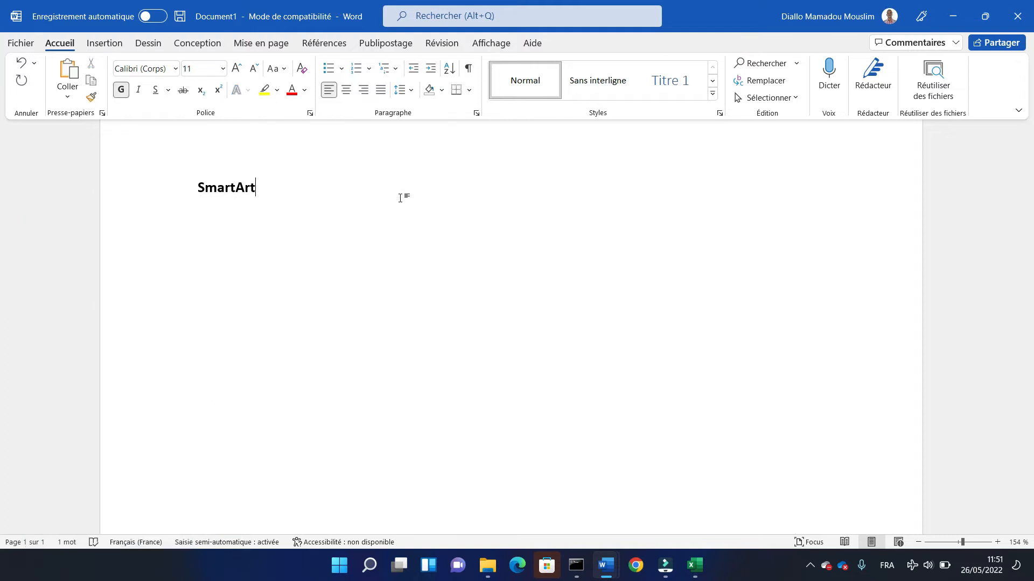
- Insert a new SmartArt graphic of the Image category with the layout Liste verticale avec images below the heading
{"action": "left_click", "coordinate": [98, 43]}
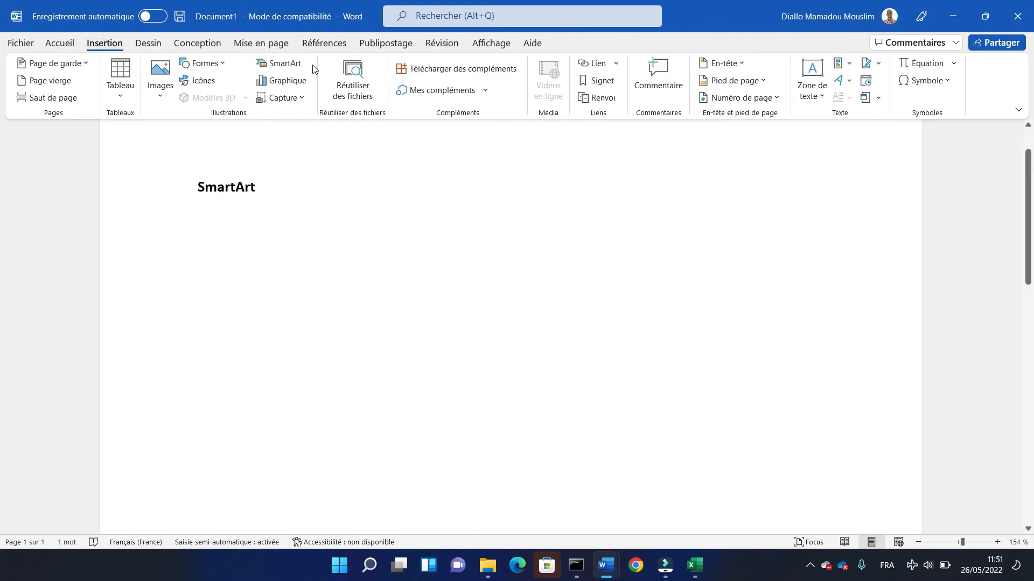
{"action": "left_click", "coordinate": [284, 63]}
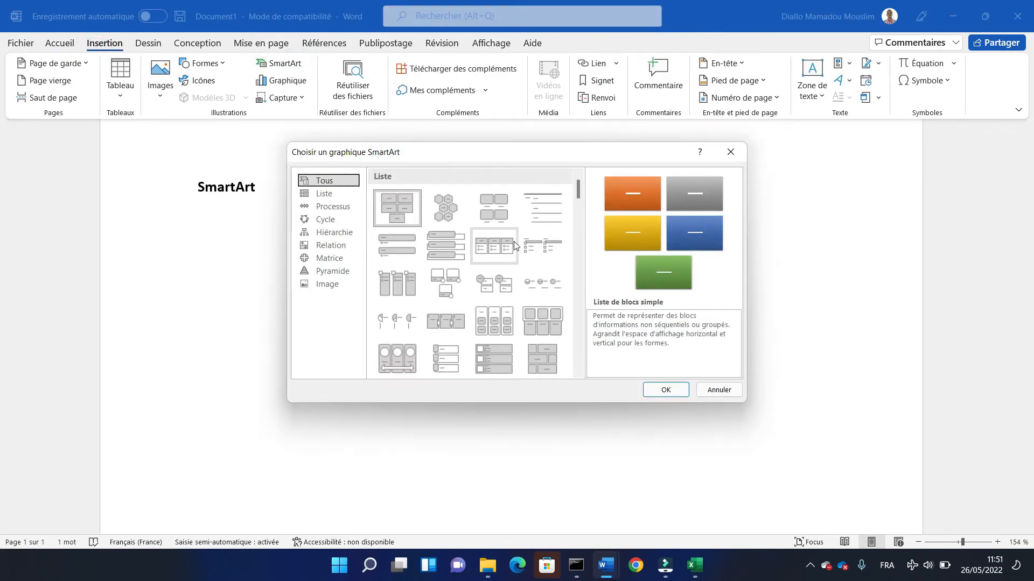
{"action": "left_click", "coordinate": [326, 285]}
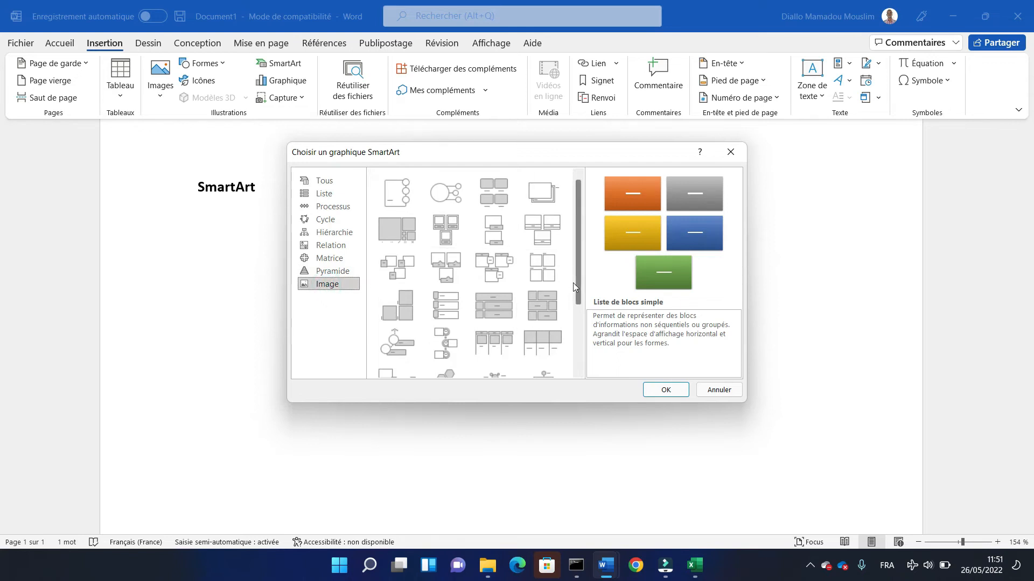
{"action": "left_click", "coordinate": [576, 322]}
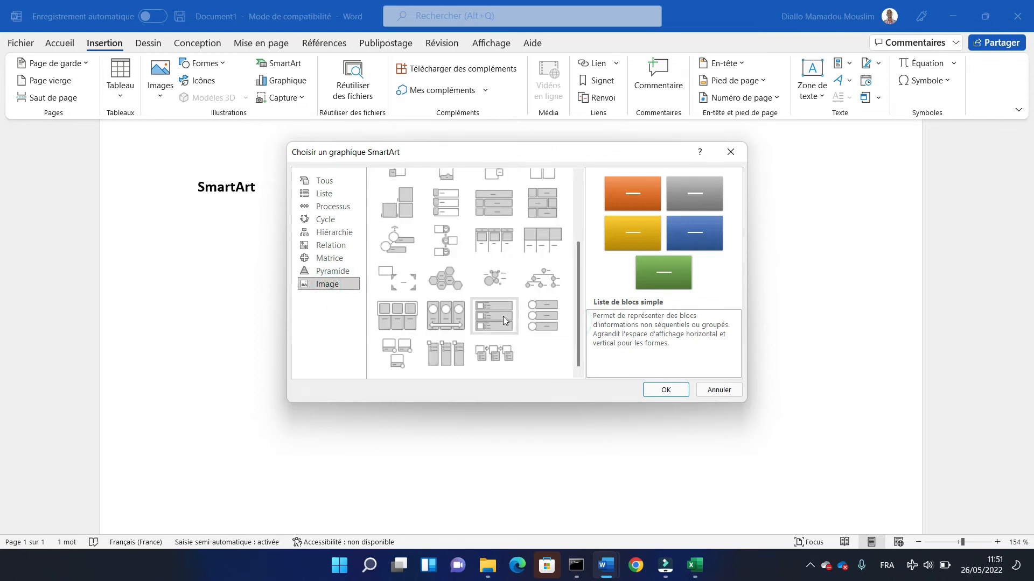
{"action": "left_click", "coordinate": [543, 317]}
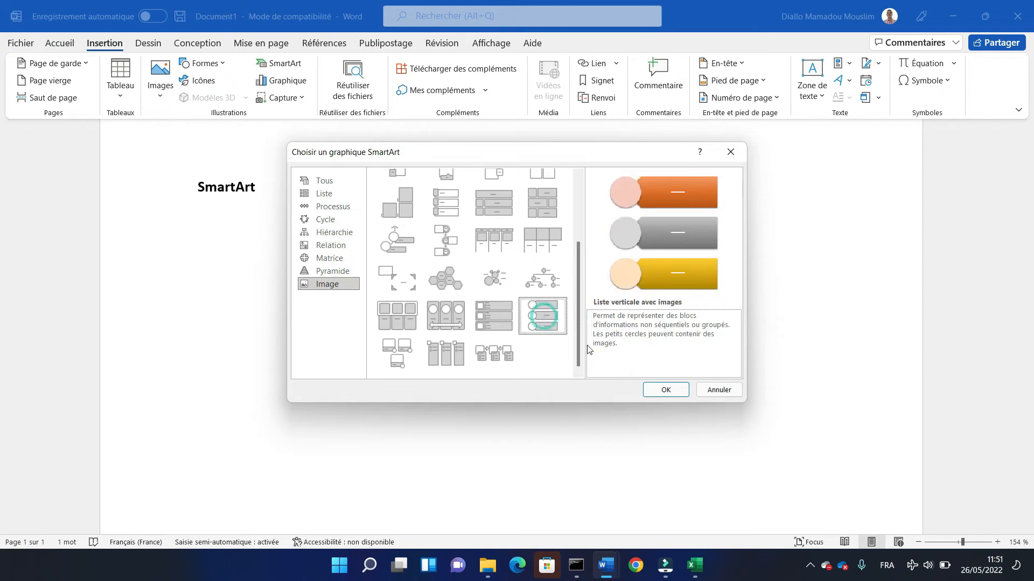
{"action": "left_click", "coordinate": [666, 391]}
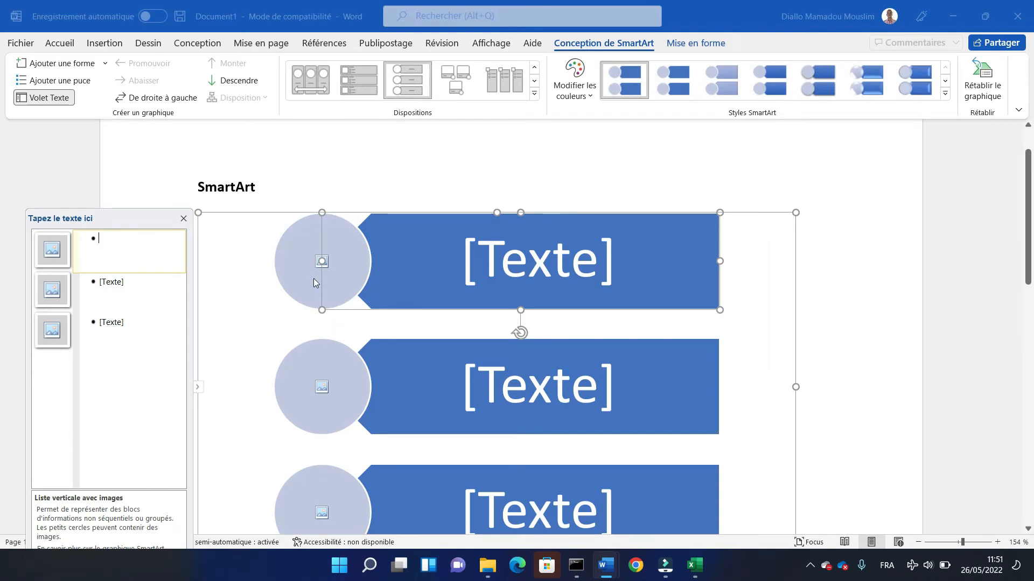
- Paste the copied student list, titled Ma liste d'étudiants, into the first block of the SmartArt graphic
{"action": "type", "text": "Ma liste d’étudiants Mamadou Karim Marie Erik Rama Kady"}
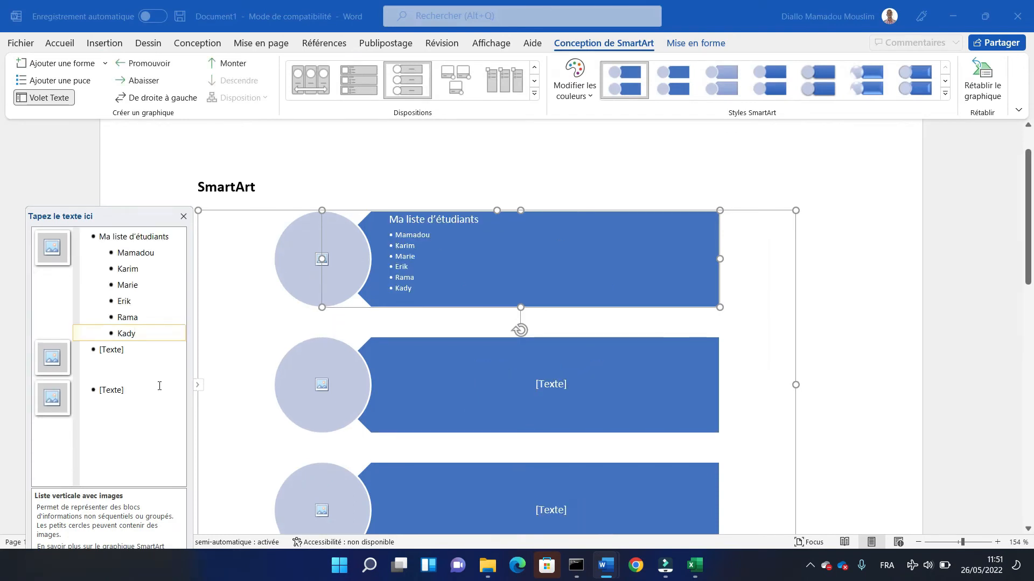
{"action": "left_click", "coordinate": [119, 351]}
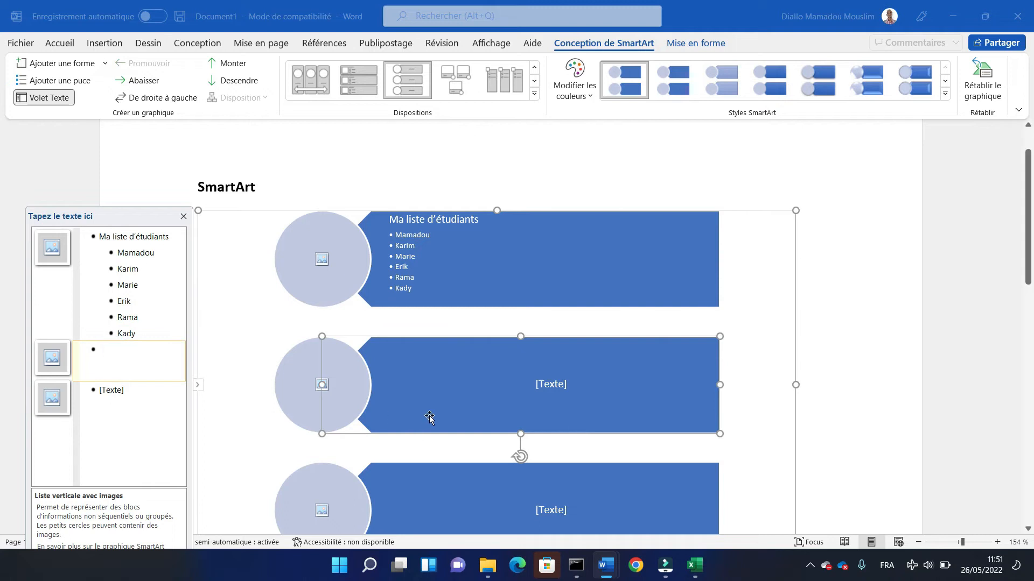
{"action": "left_click", "coordinate": [429, 417]}
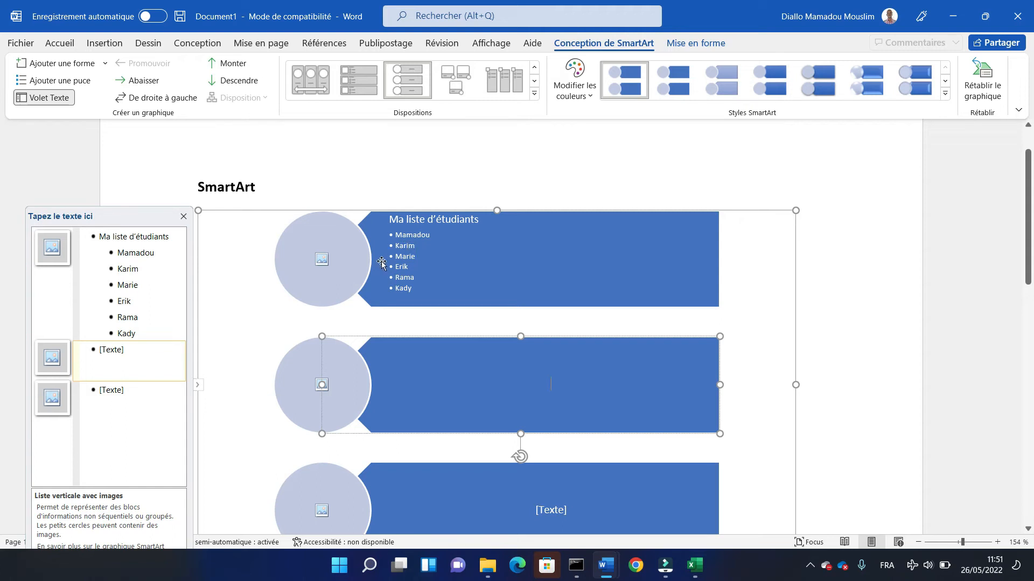
- Insert the Gandalsmart logo from a file in the Documents folder into the first block's picture circle, working offline
{"action": "left_click", "coordinate": [318, 265]}
{"action": "left_click", "coordinate": [317, 265]}
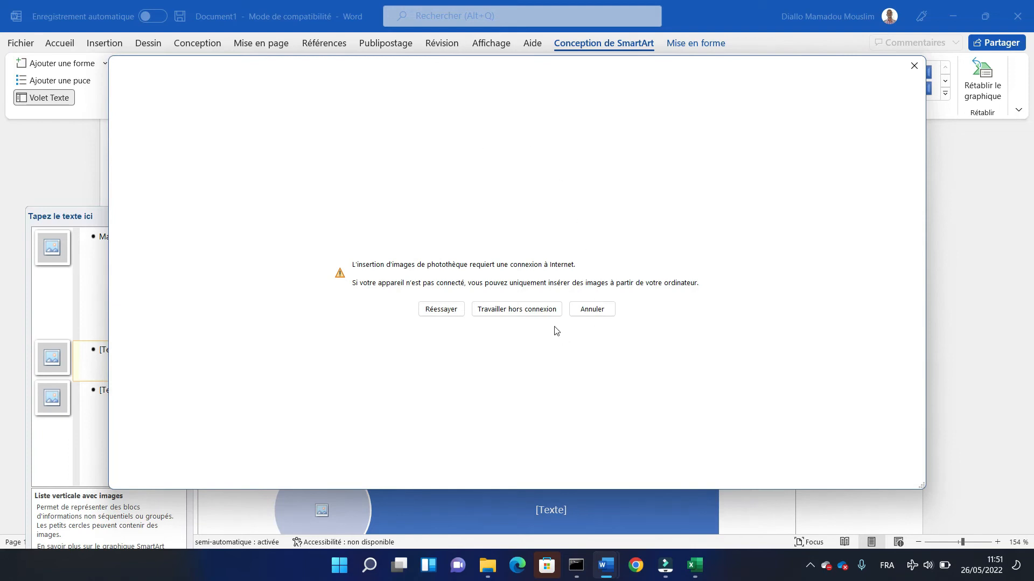
{"action": "left_click", "coordinate": [527, 316]}
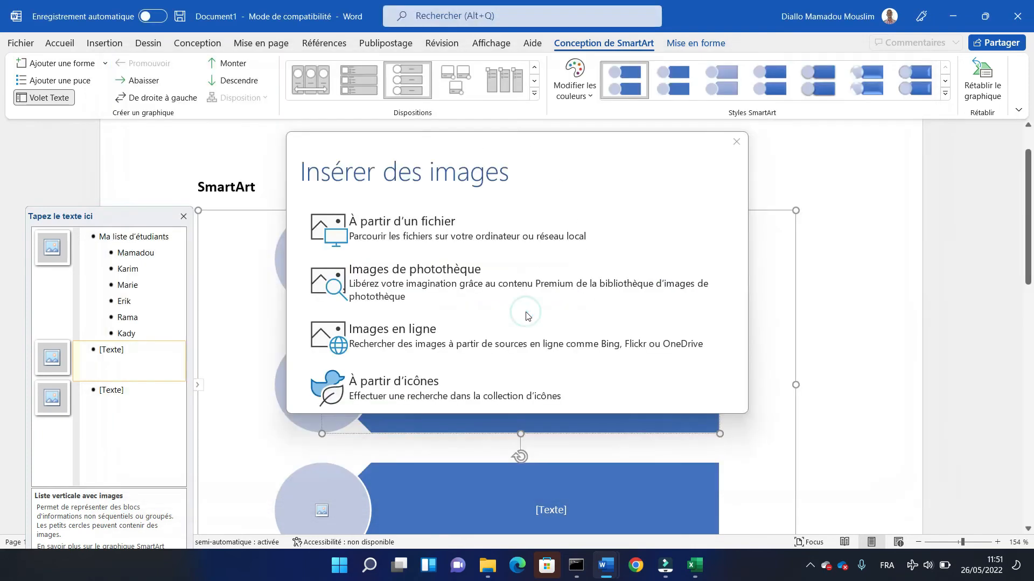
{"action": "left_click", "coordinate": [439, 236]}
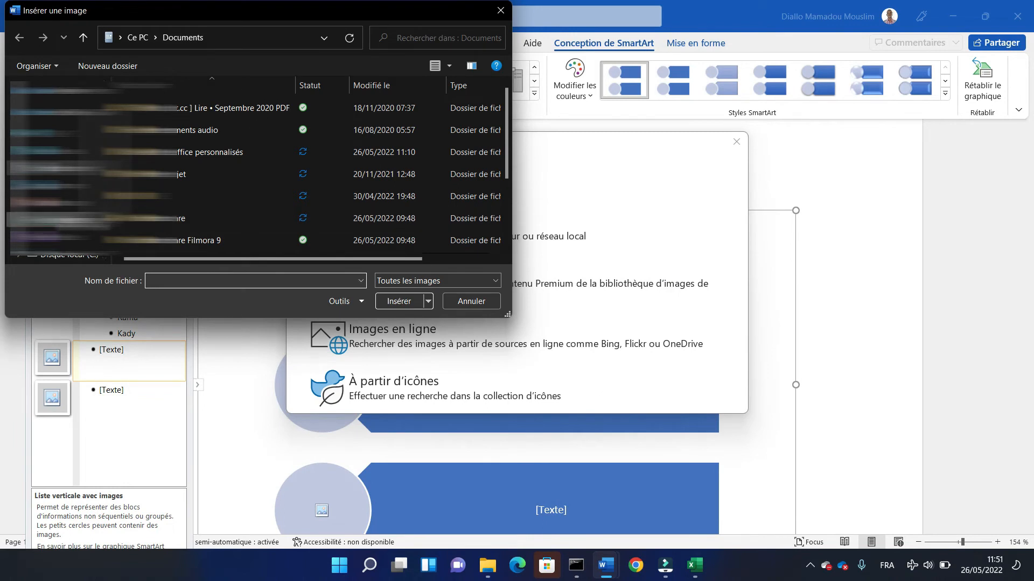
{"action": "left_click", "coordinate": [59, 219]}
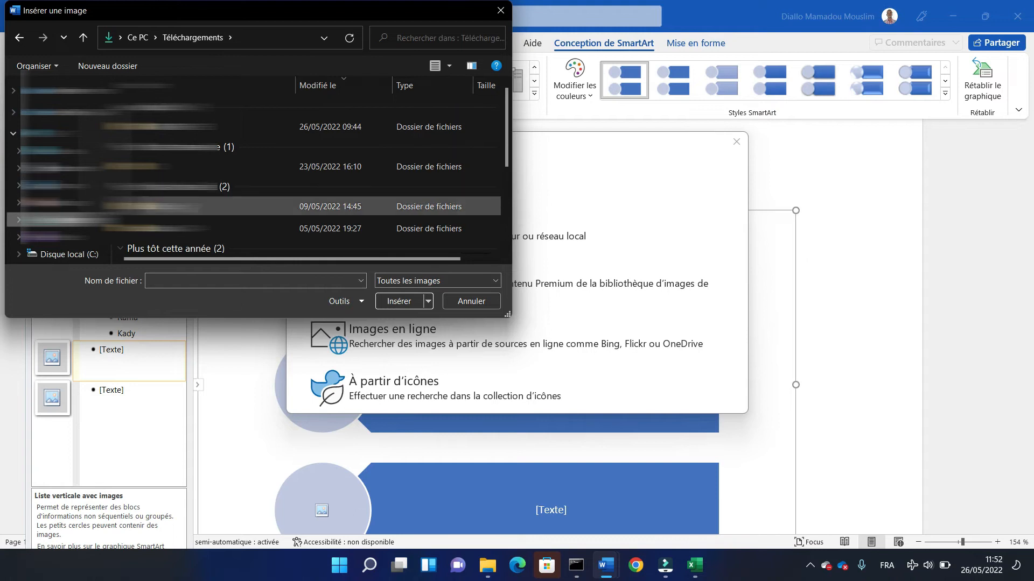
{"action": "left_click", "coordinate": [59, 202]}
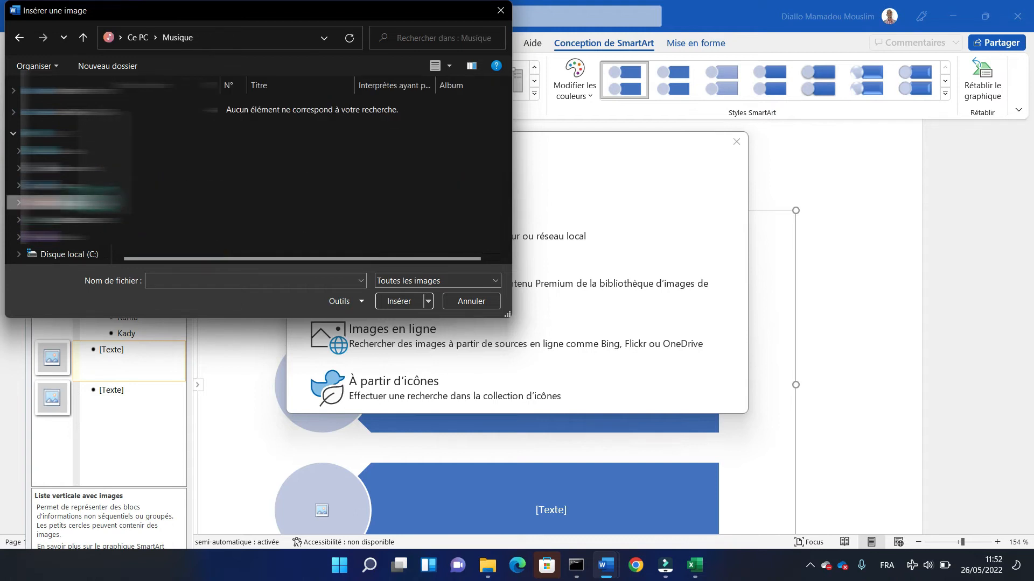
{"action": "left_click", "coordinate": [59, 168]}
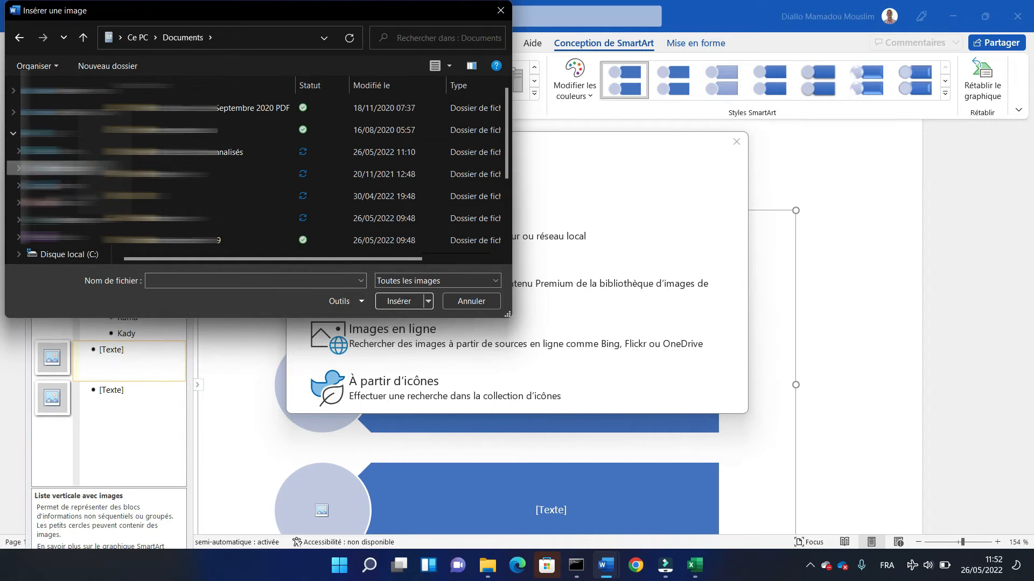
{"action": "double_click", "coordinate": [427, 248]}
{"action": "double_click", "coordinate": [230, 209]}
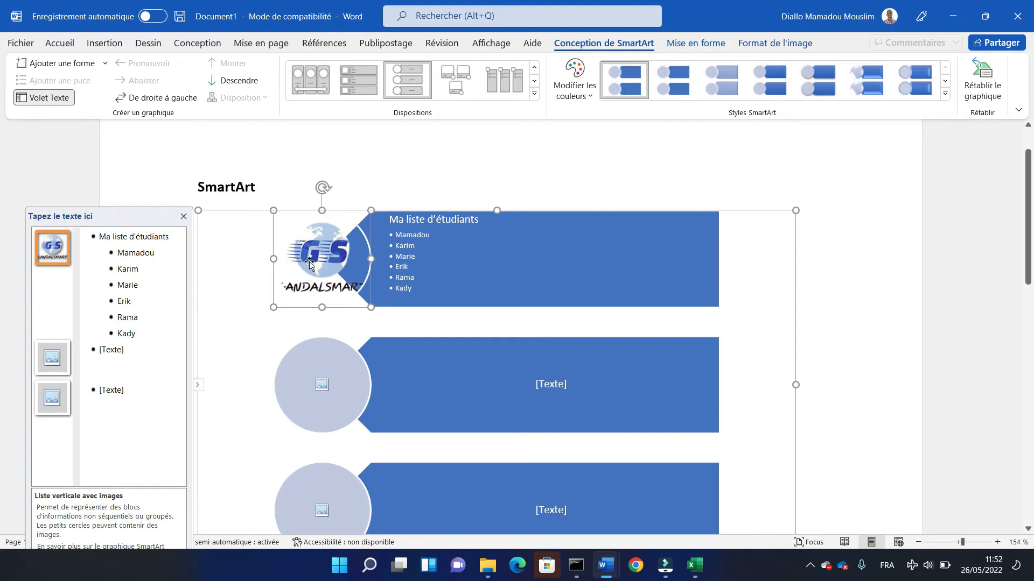
- Delete every student bullet except the first one from the first block, including the leftover empty bullet
{"action": "left_click", "coordinate": [434, 272]}
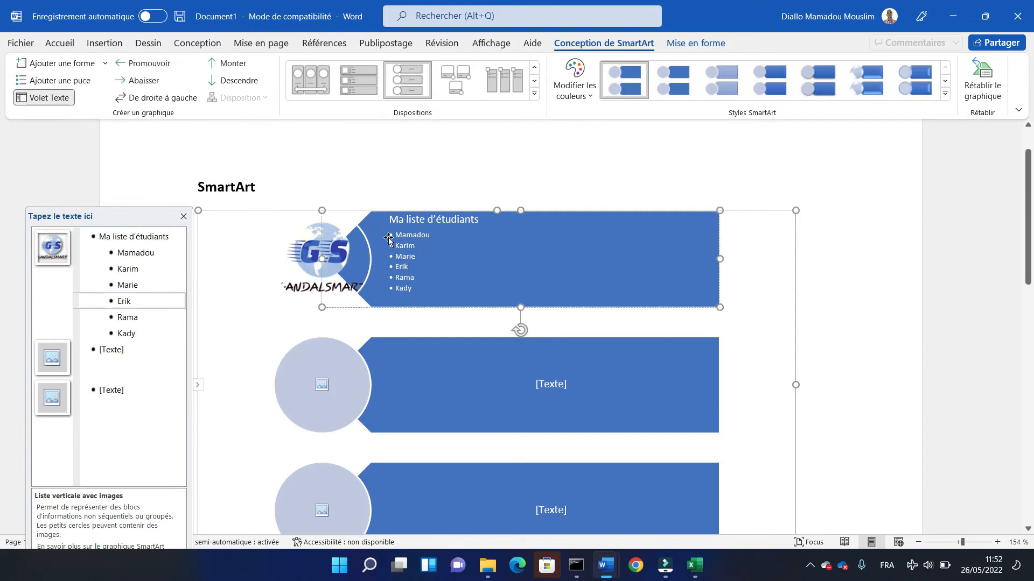
{"action": "left_click_drag", "start_coordinate": [432, 282], "coordinate": [432, 293]}
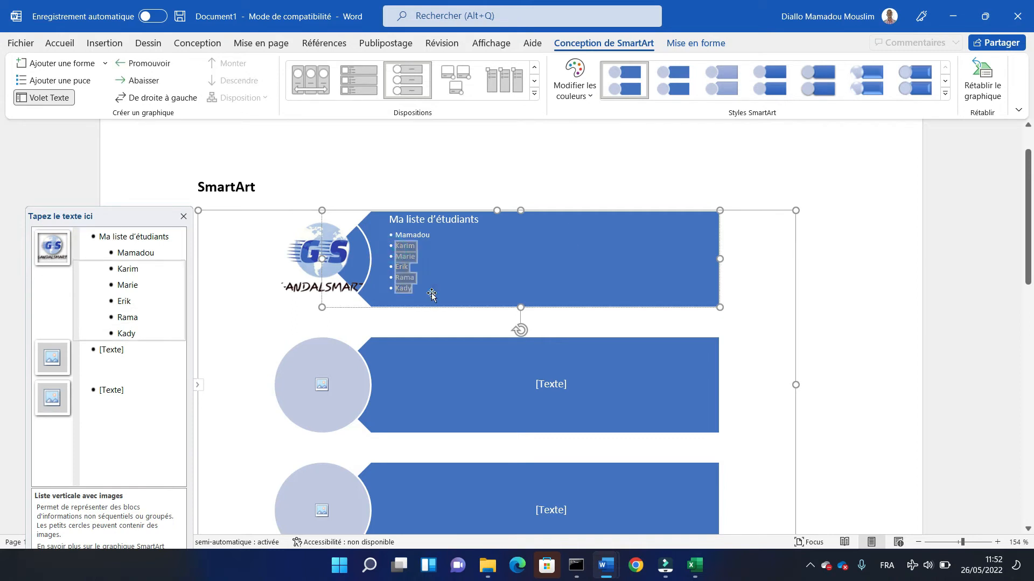
{"action": "key", "text": "Delete"}
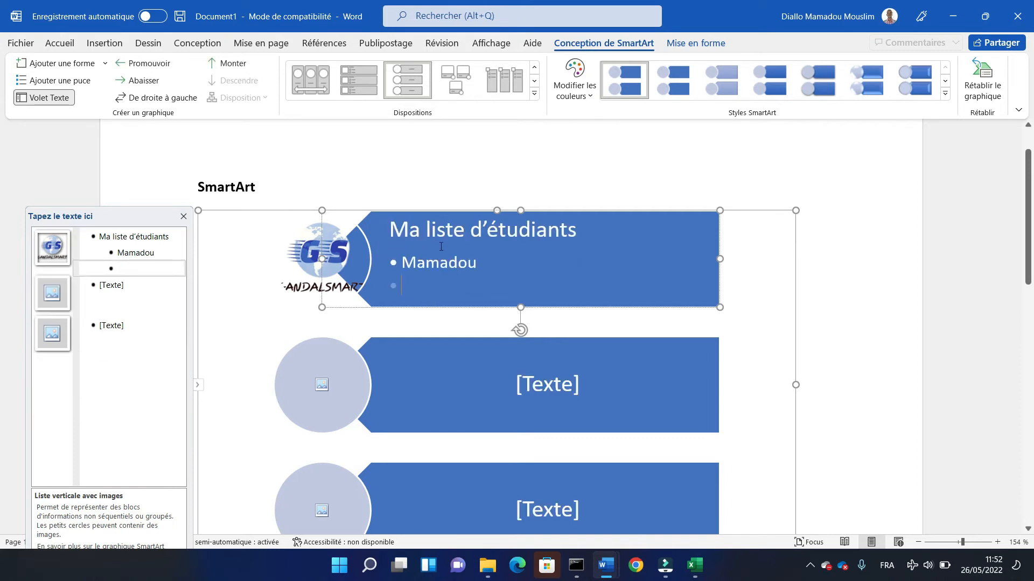
{"action": "key", "text": "BackSpace"}
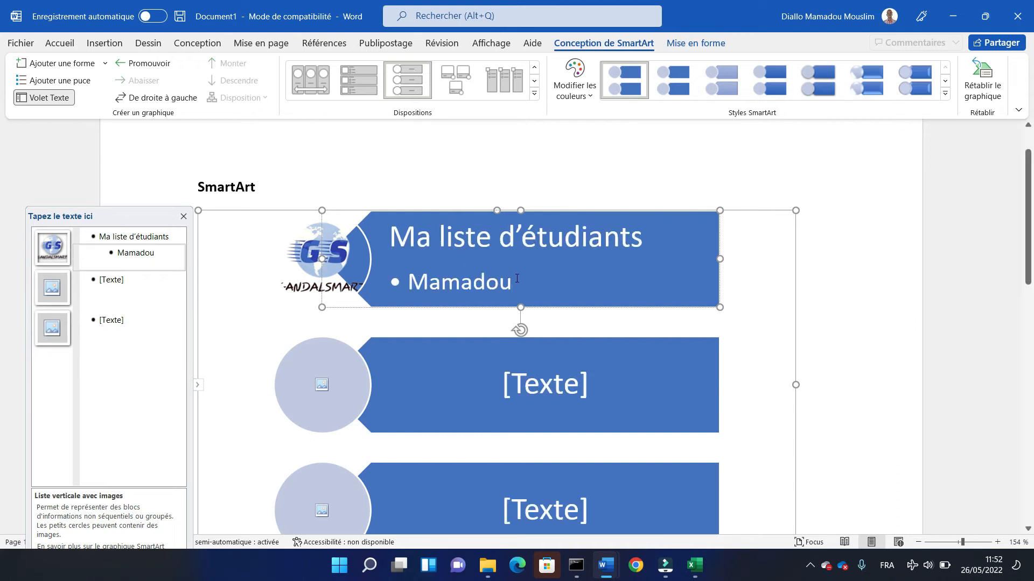
- Make the remaining student name in the first block bold and set its font size to 20
{"action": "left_click_drag", "start_coordinate": [516, 279], "coordinate": [411, 280]}
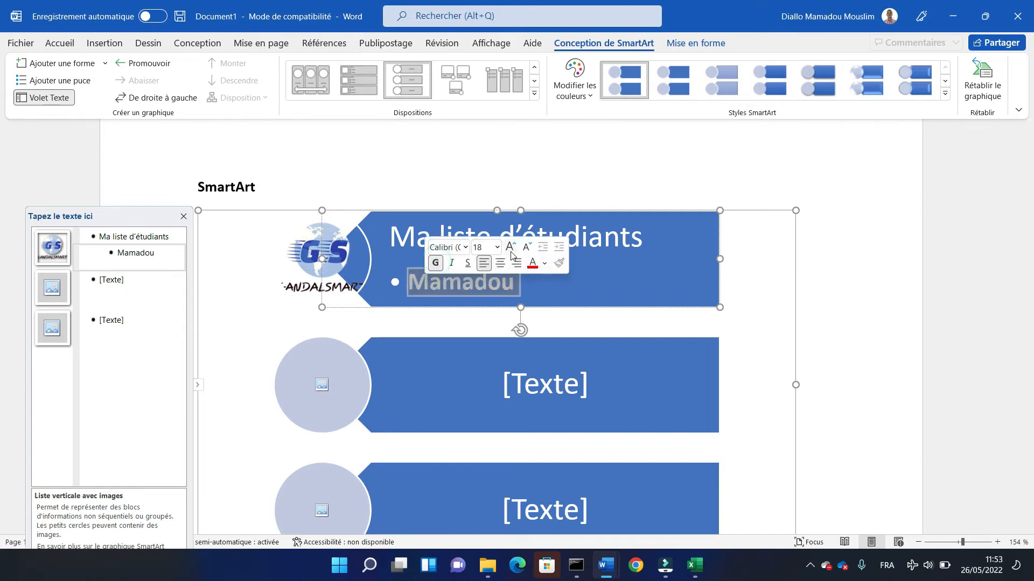
{"action": "left_click", "coordinate": [511, 248]}
{"action": "left_click", "coordinate": [510, 248]}
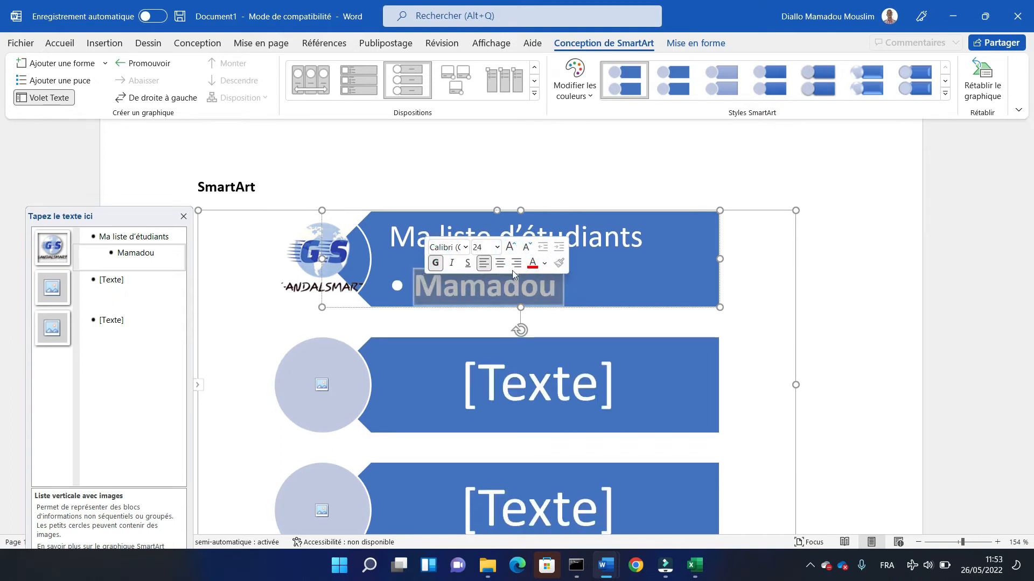
{"action": "left_click", "coordinate": [526, 250]}
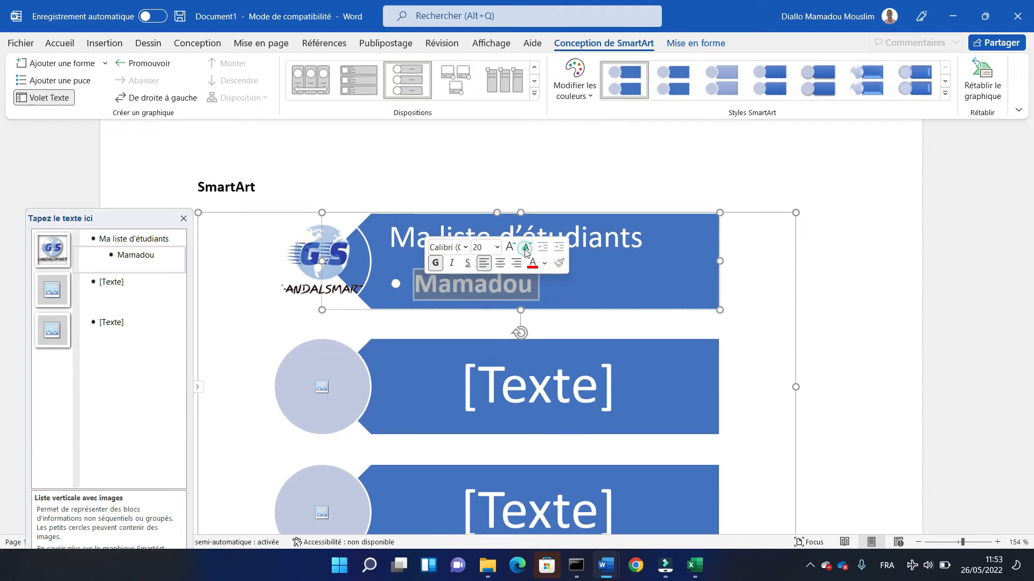
- Change the SmartArt layout to Liste d'images verticales and apply the 3D style Plat to the graphic
{"action": "left_click", "coordinate": [439, 405]}
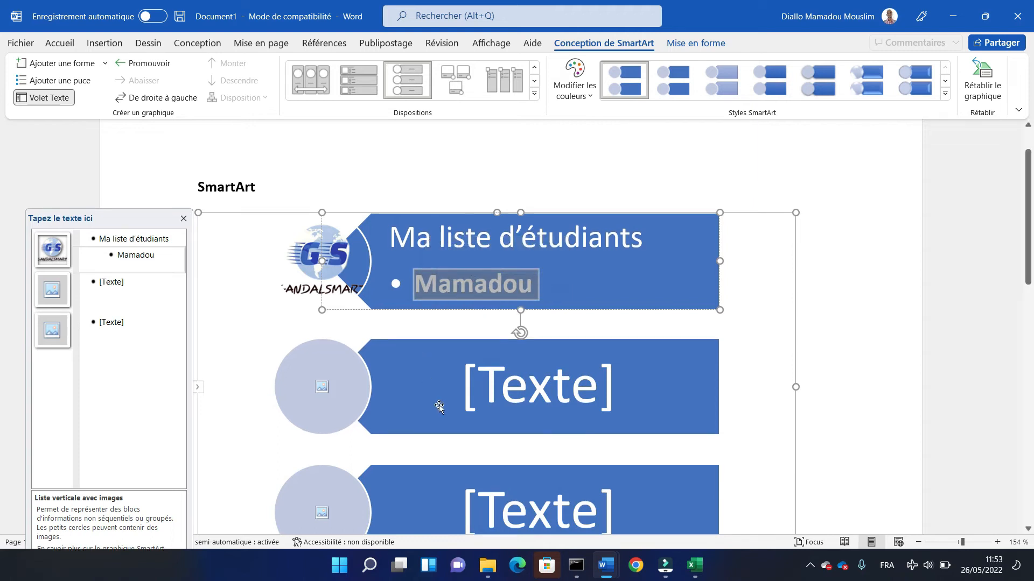
{"action": "left_click", "coordinate": [298, 390]}
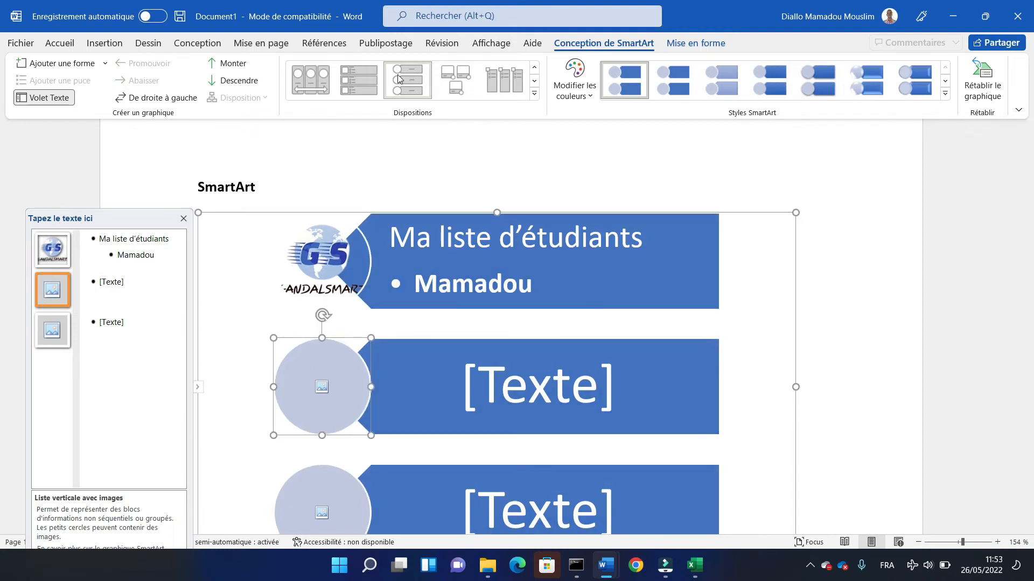
{"action": "left_click", "coordinate": [365, 81]}
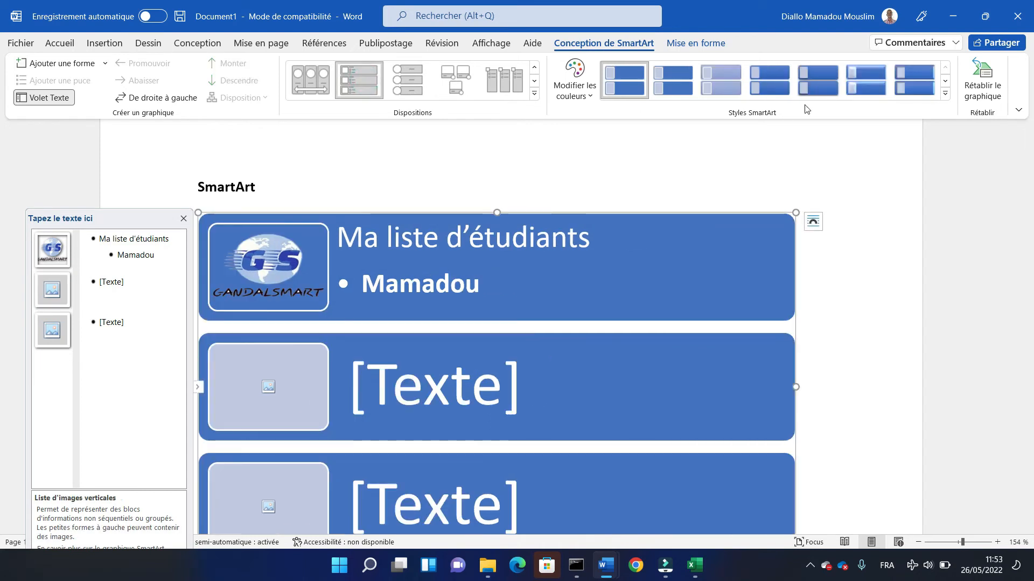
{"action": "left_click", "coordinate": [945, 97]}
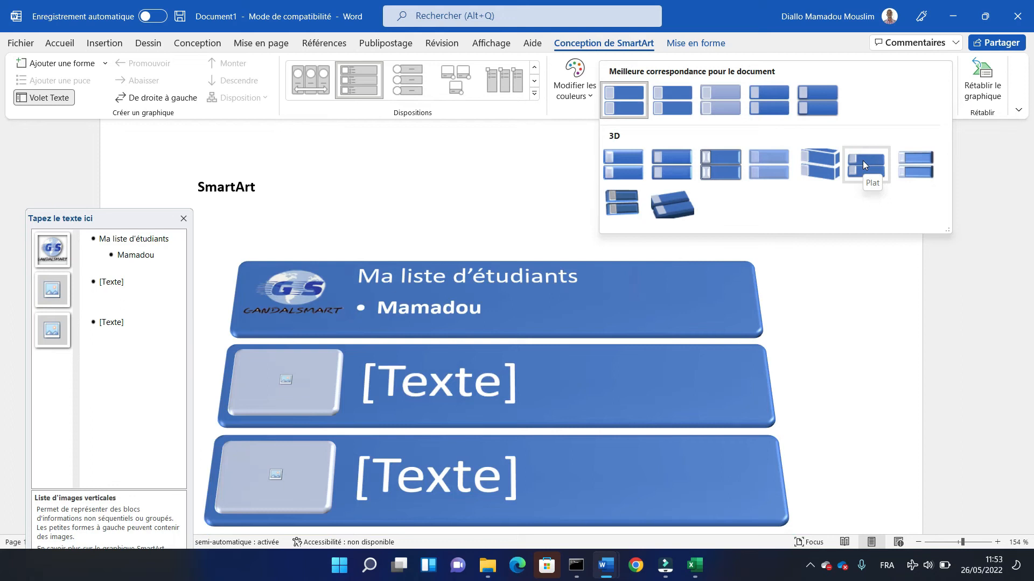
{"action": "left_click", "coordinate": [862, 161]}
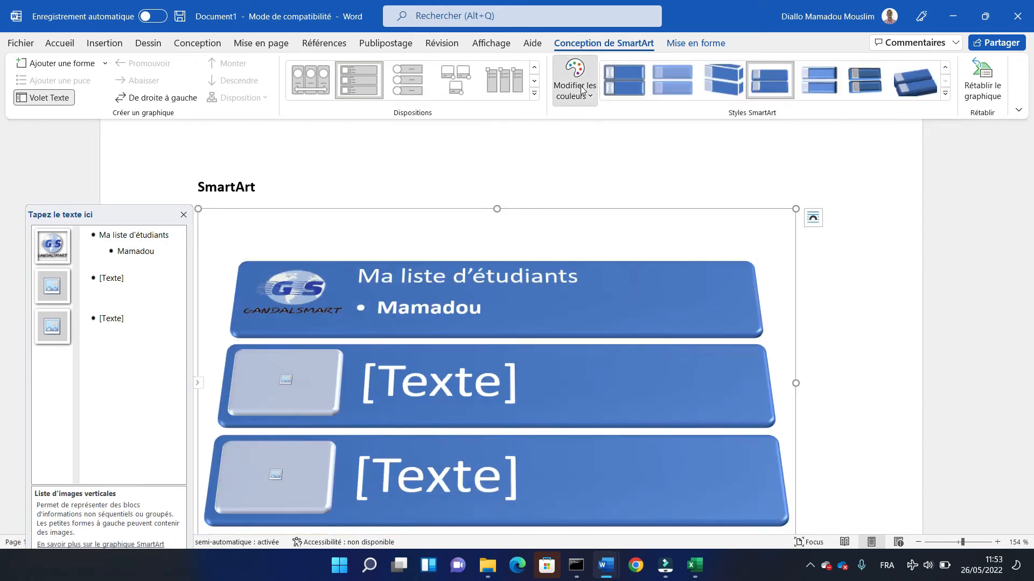
- Recolour the SmartArt with the blue-to-green Coloré variant and open picture insertion for the second block's placeholder
{"action": "left_click", "coordinate": [583, 90]}
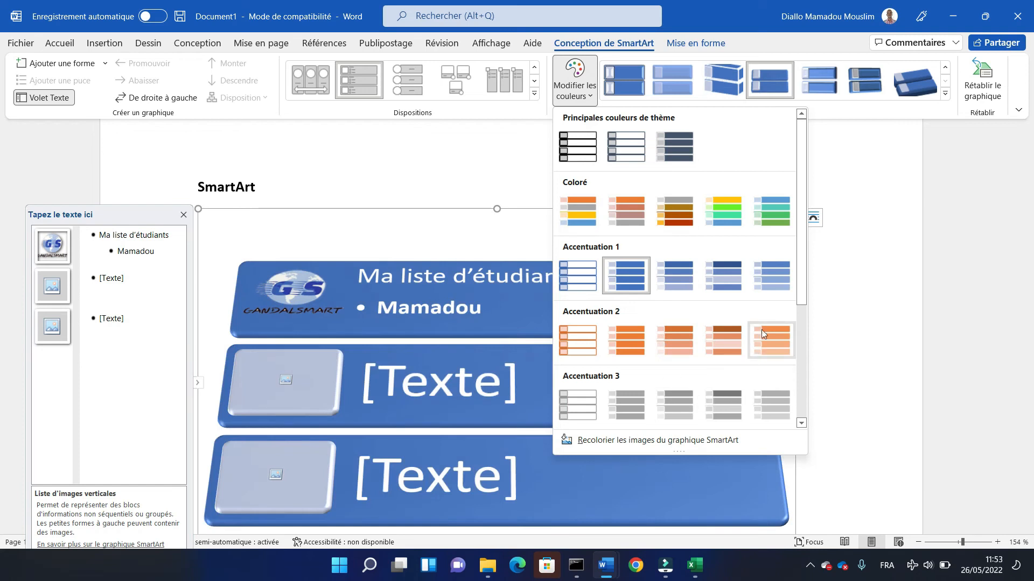
{"action": "left_click", "coordinate": [786, 198]}
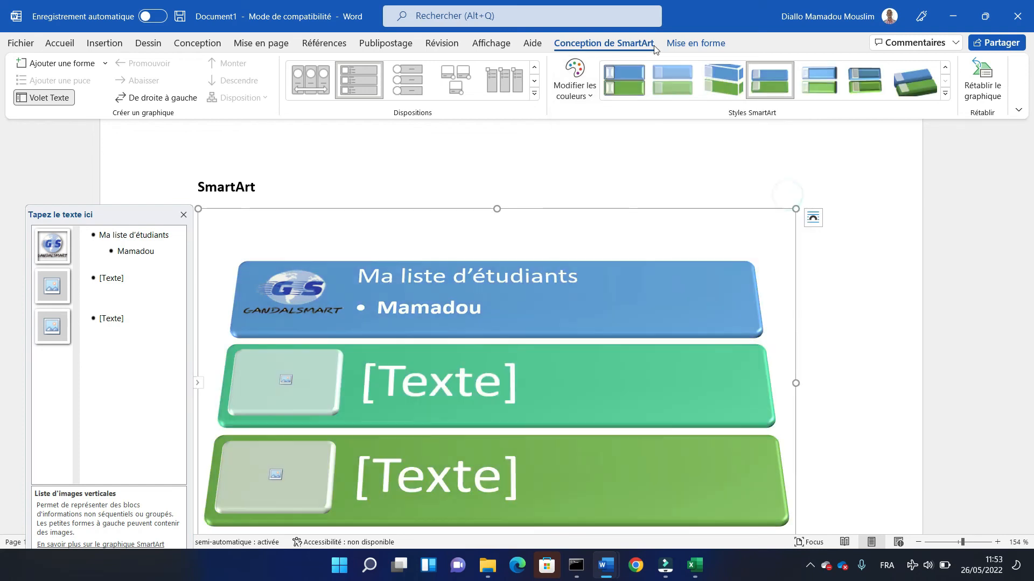
{"action": "left_click", "coordinate": [695, 44]}
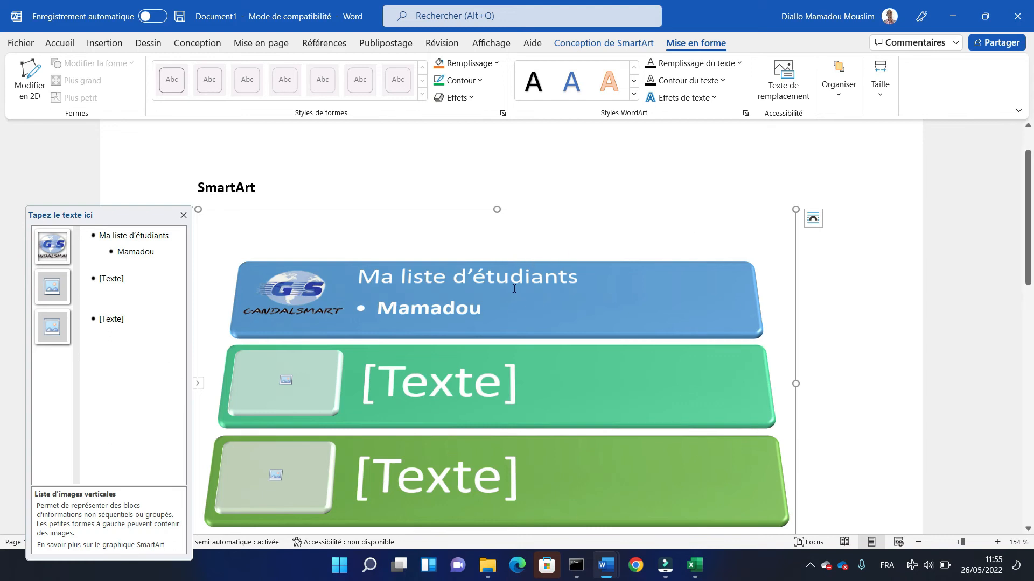
{"action": "left_click", "coordinate": [289, 385]}
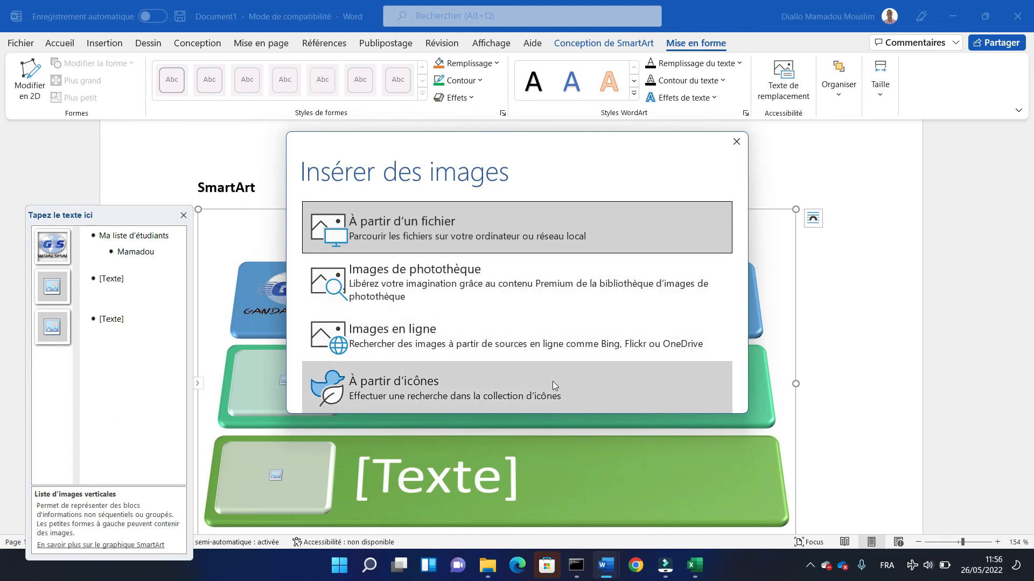
{"action": "left_click", "coordinate": [512, 395]}
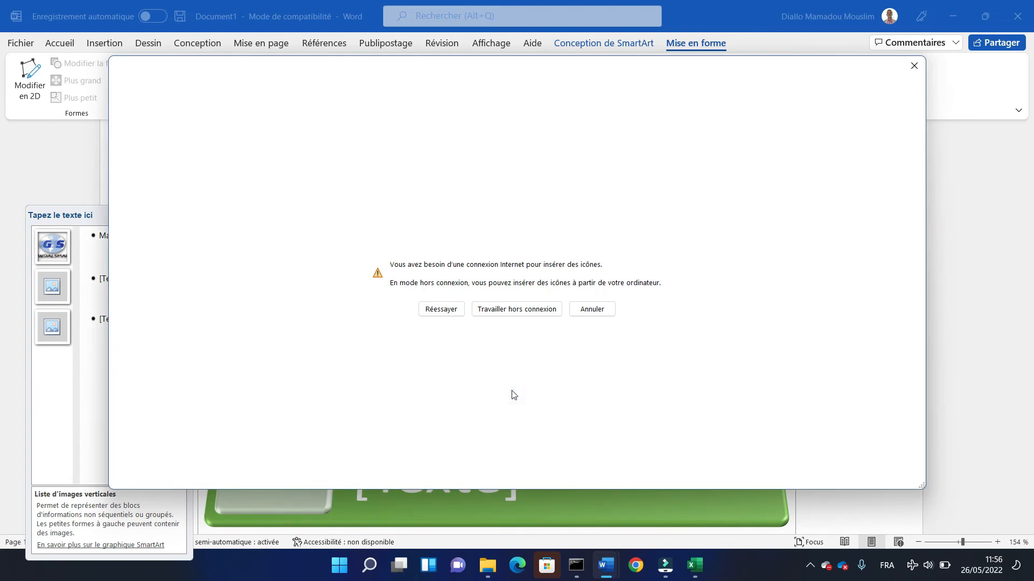
{"action": "left_click", "coordinate": [484, 309]}
{"action": "left_click", "coordinate": [431, 280]}
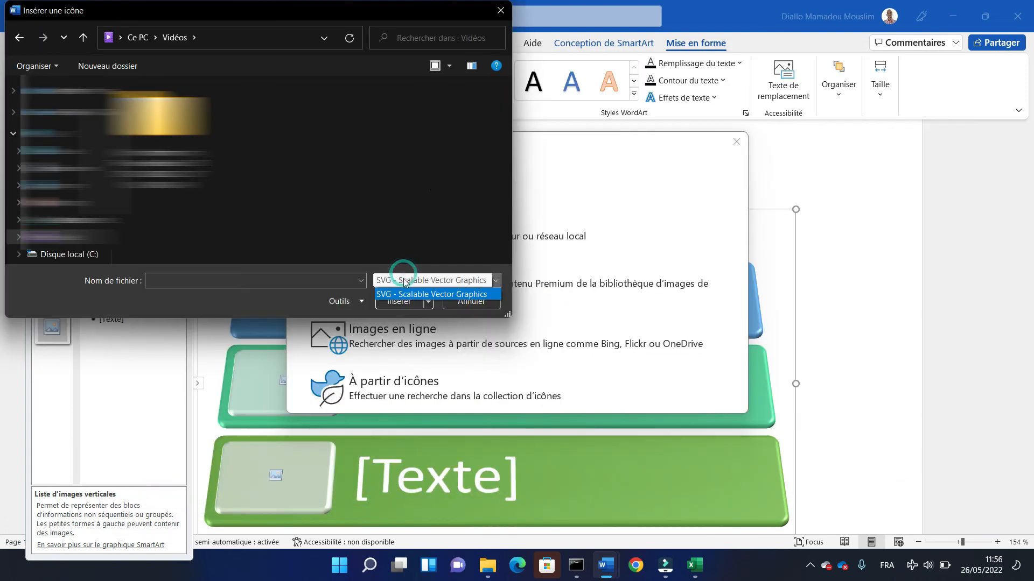
{"action": "left_click", "coordinate": [363, 281]}
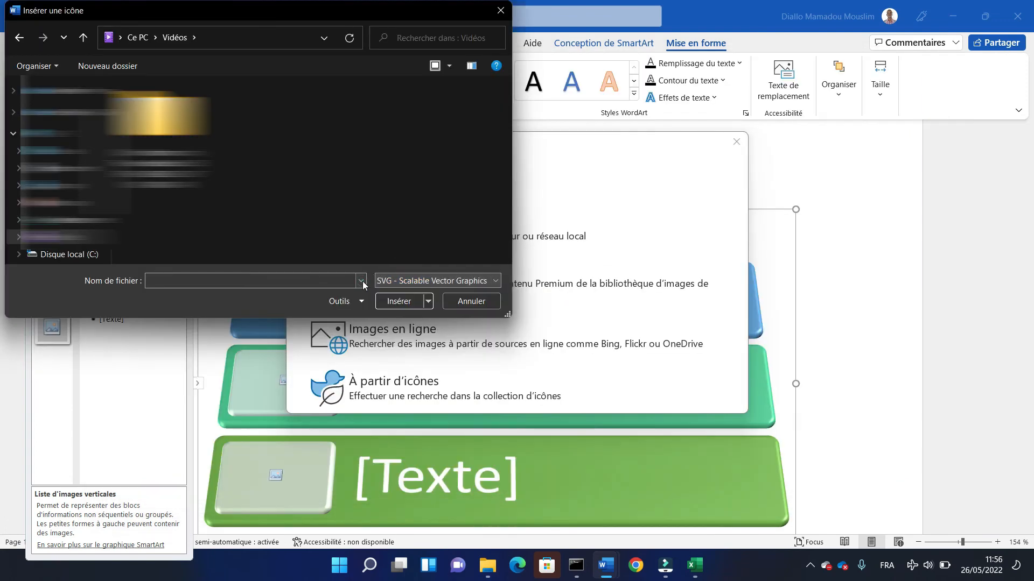
{"action": "left_click", "coordinate": [460, 302]}
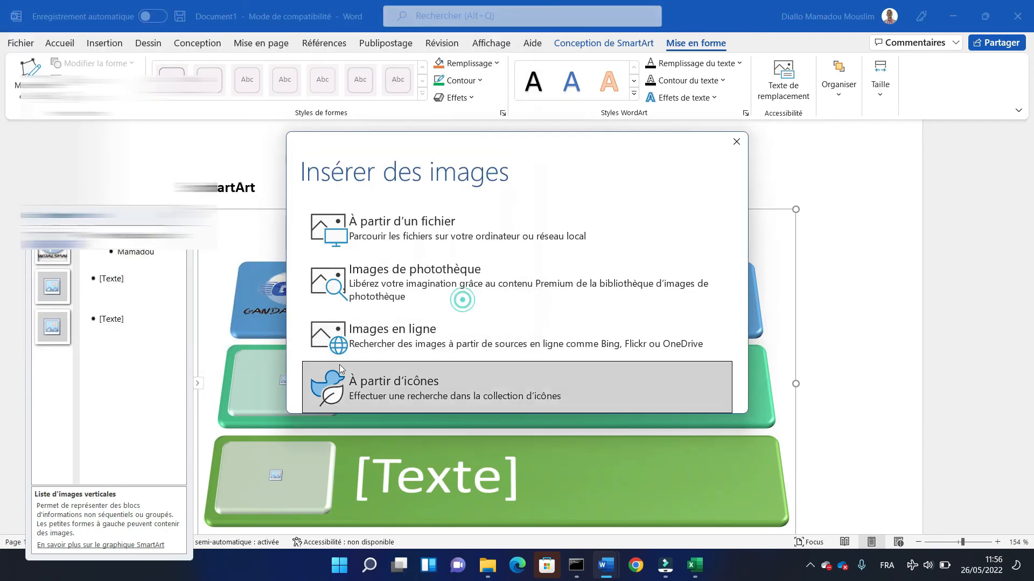
- Insert the portrait photo of the man in the plaid shirt from a file in the Vidéos folder into the second block
{"action": "left_click", "coordinate": [396, 225]}
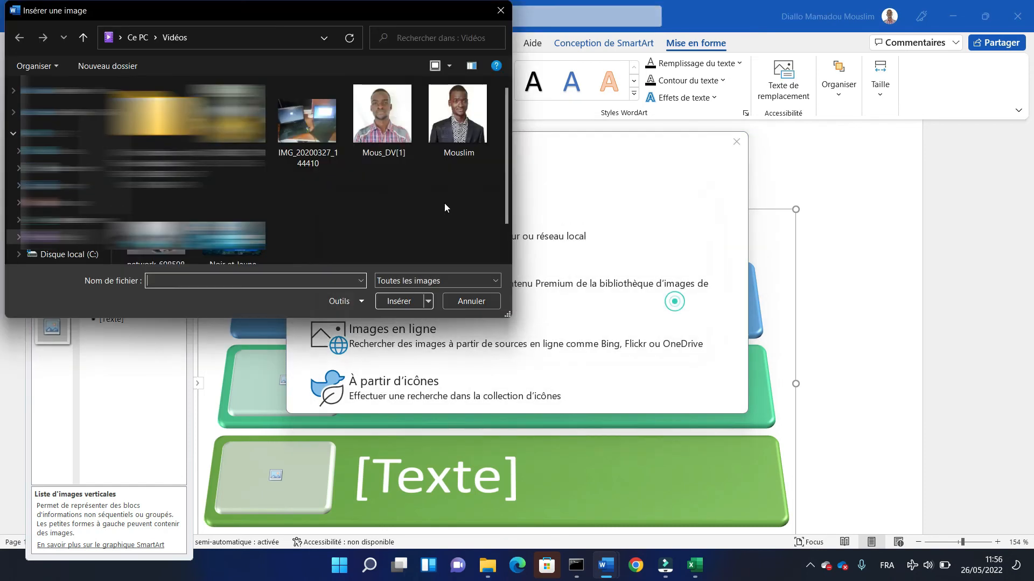
{"action": "double_click", "coordinate": [387, 125]}
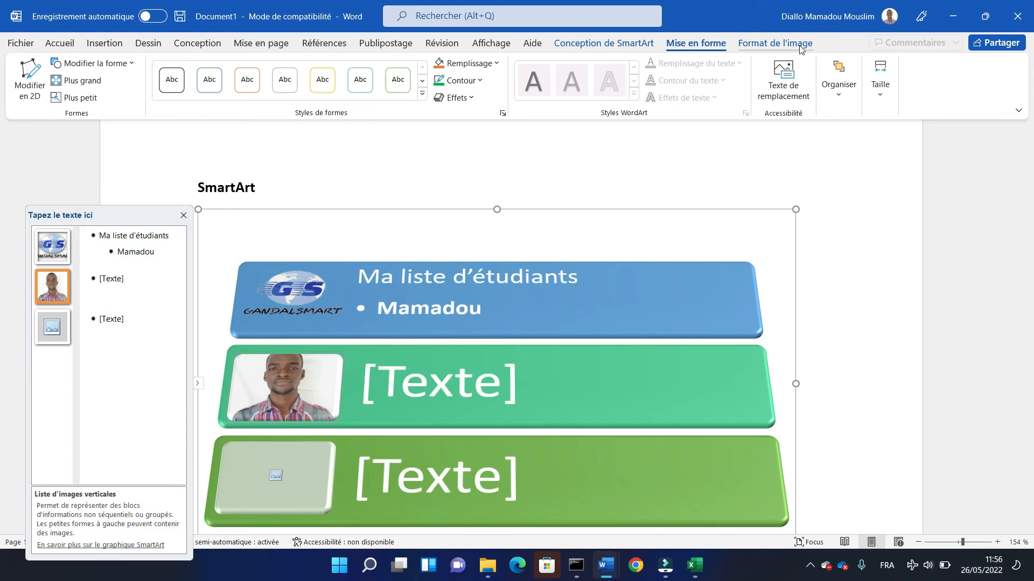
- Crop the second block's portrait to an ellipse shape and move it slightly down within the block
{"action": "left_click", "coordinate": [762, 48]}
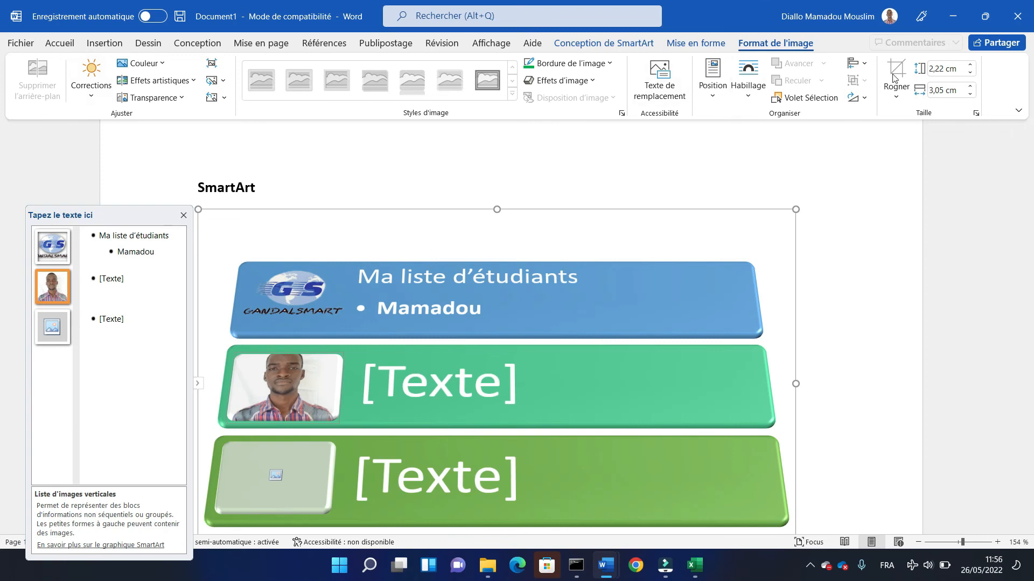
{"action": "left_click", "coordinate": [897, 91]}
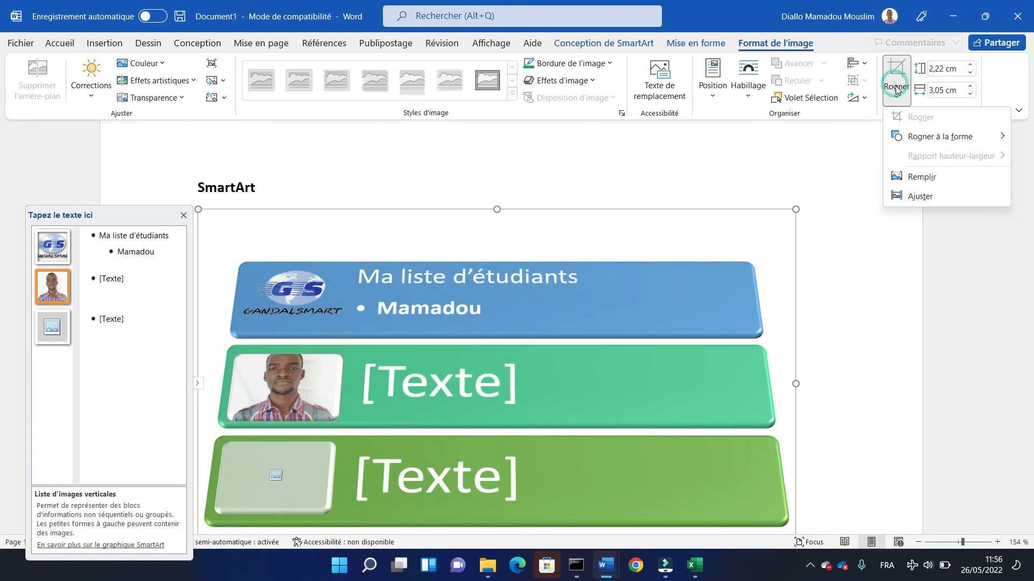
{"action": "mouse_move", "coordinate": [932, 137]}
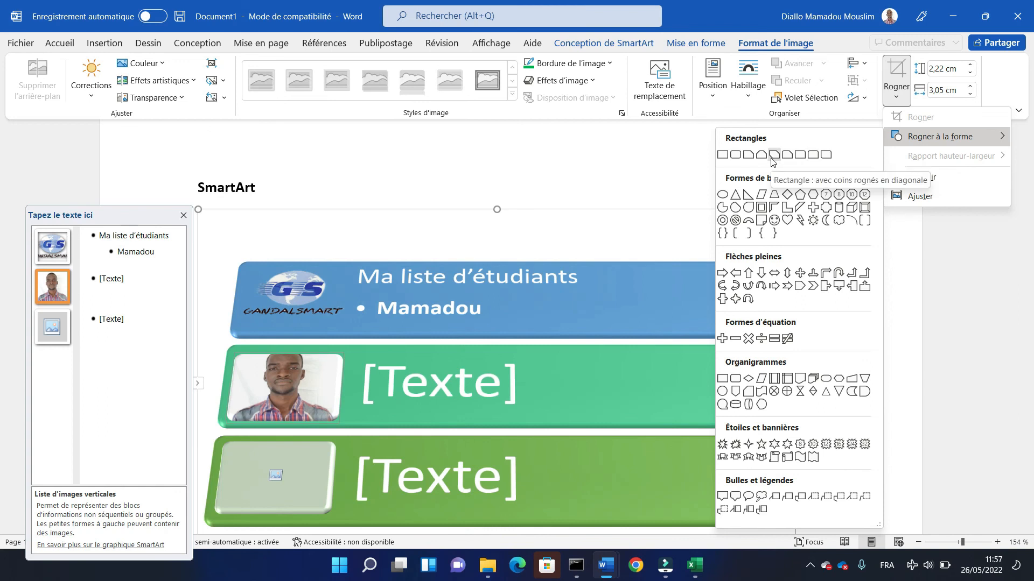
{"action": "left_click", "coordinate": [726, 197]}
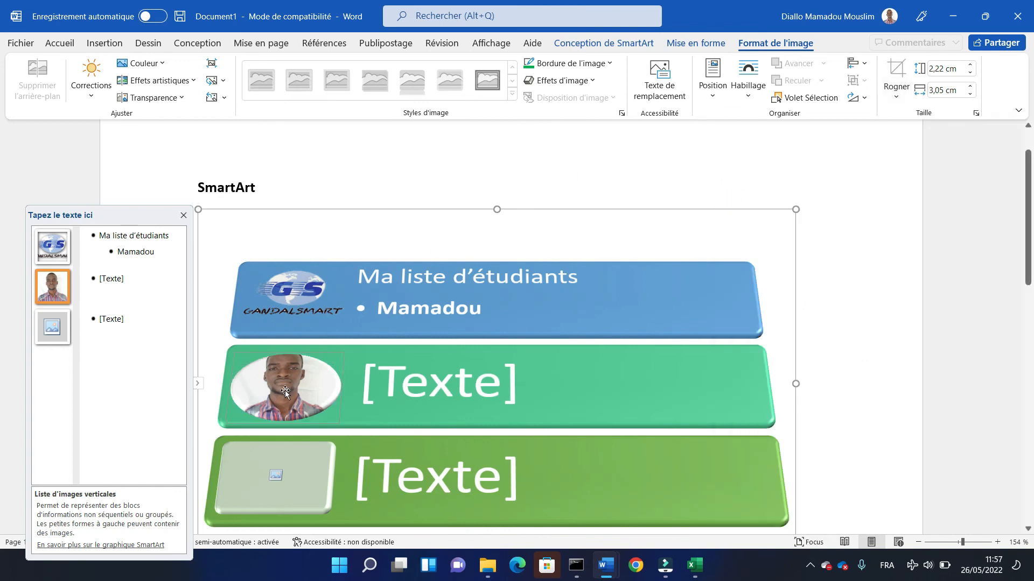
{"action": "left_click_drag", "start_coordinate": [285, 392], "coordinate": [289, 404]}
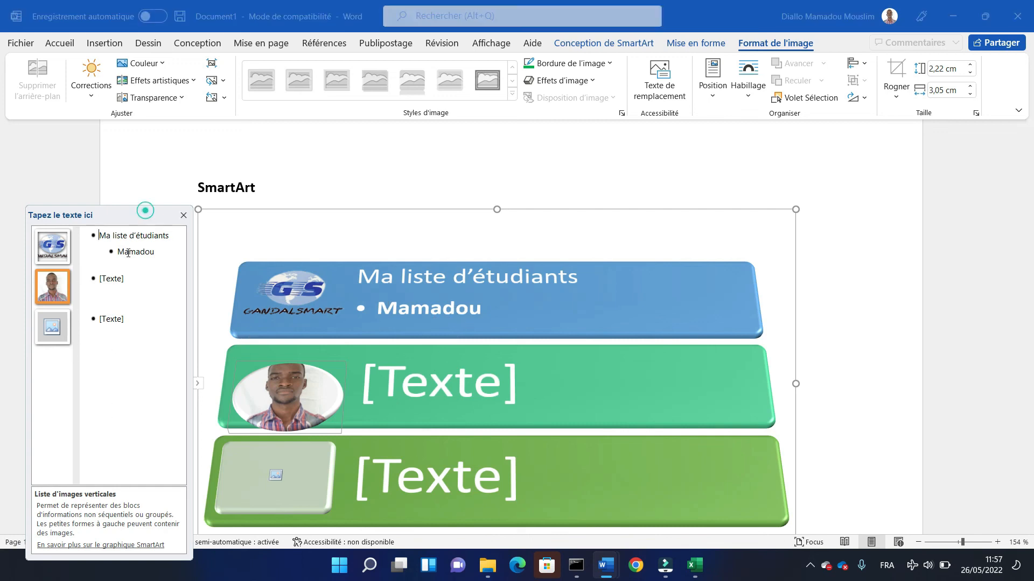
- Replace the second block's placeholder text with a student's first name in lowercase
{"action": "left_click", "coordinate": [128, 280]}
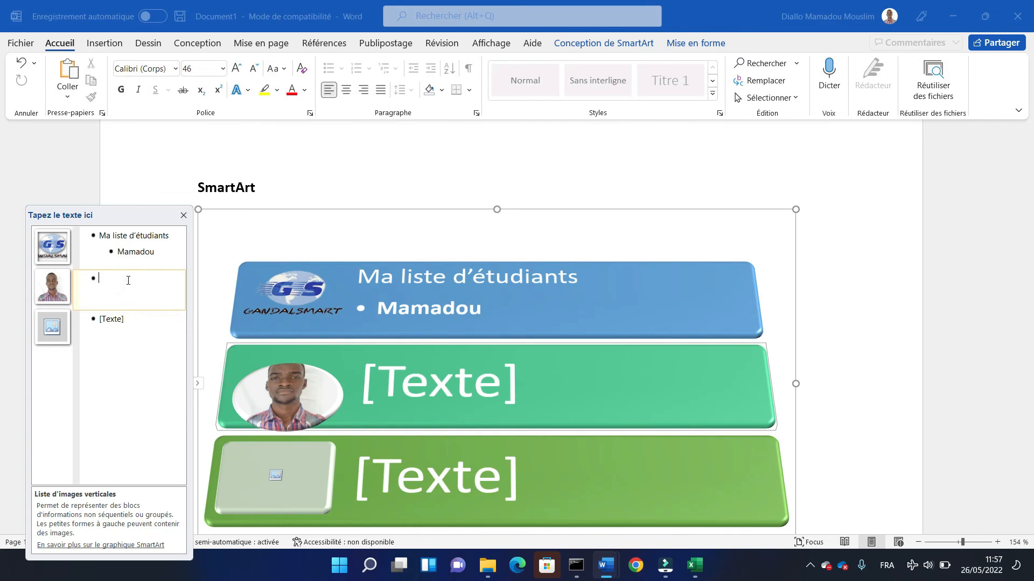
{"action": "type", "text": "kat"}
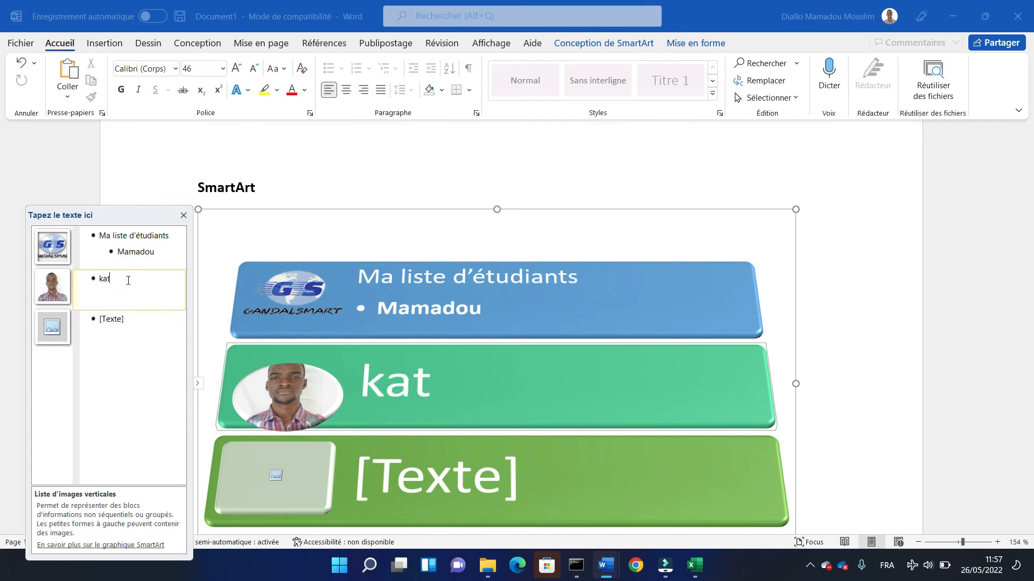
{"action": "key", "text": "BackSpace"}
{"action": "type", "text": "rim"}
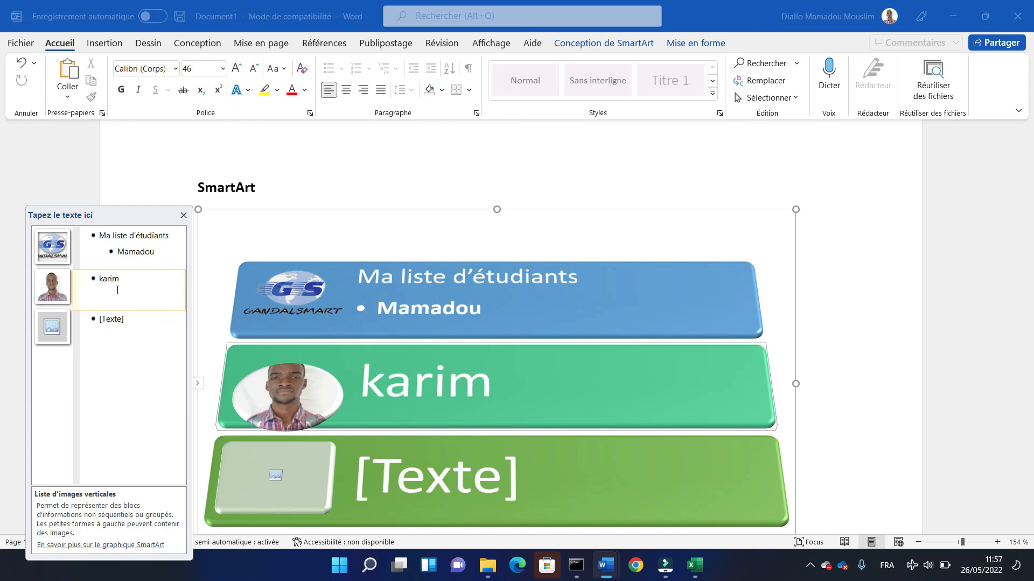
- Enter another student's name in lowercase as the third block's text and deselect the SmartArt graphic
{"action": "left_click", "coordinate": [111, 320]}
{"action": "type", "text": "g"}
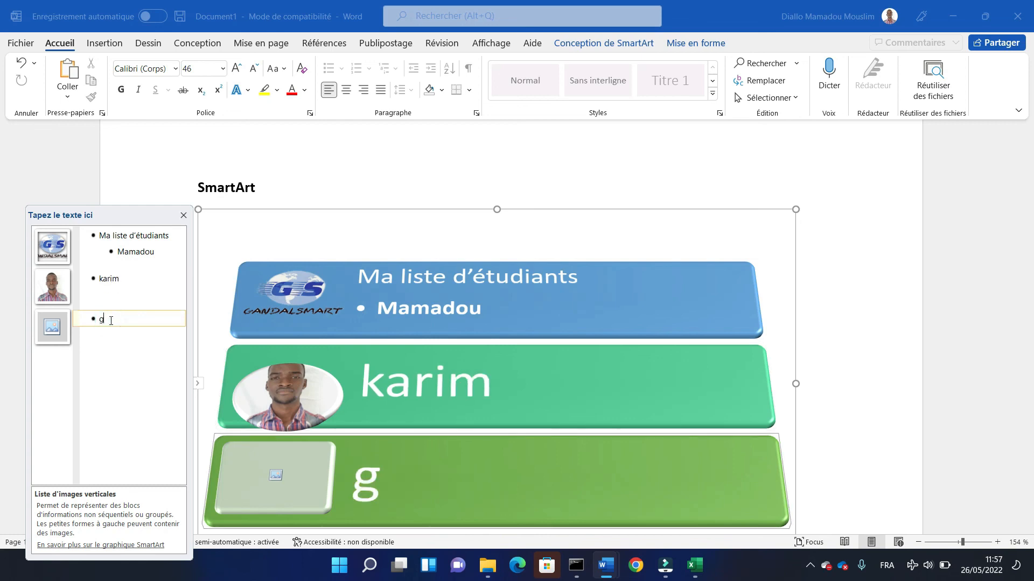
{"action": "type", "text": "andal"}
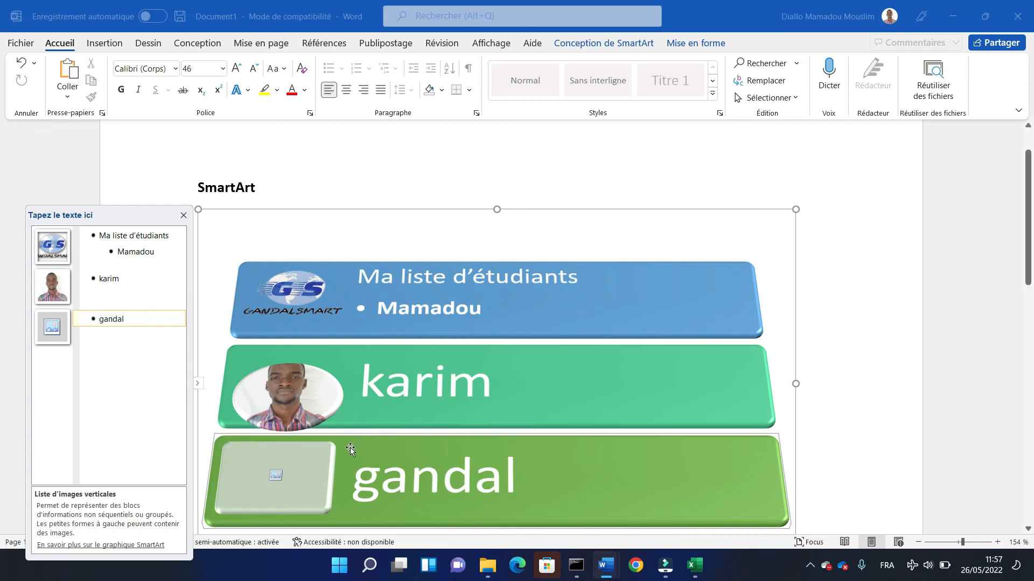
{"action": "left_click", "coordinate": [330, 187]}
{"action": "left_click", "coordinate": [907, 311]}
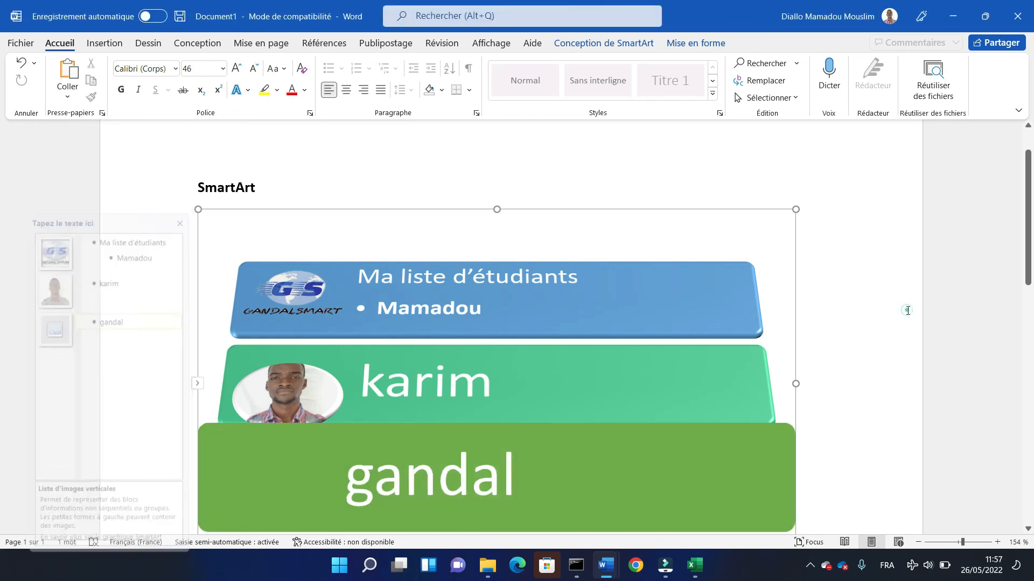